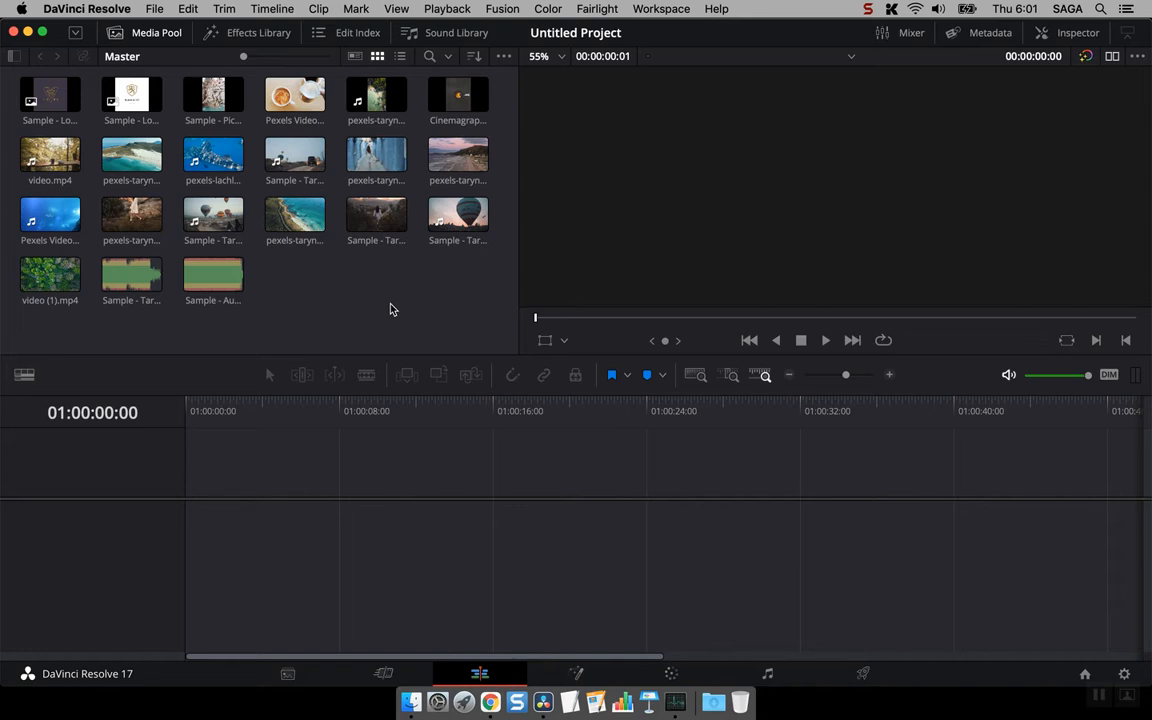
- Create the first timeline by placing the Sample - Taryn Elliot - Pexel-3.mp4 clip with its audio at the timeline start
left_click(188, 203)
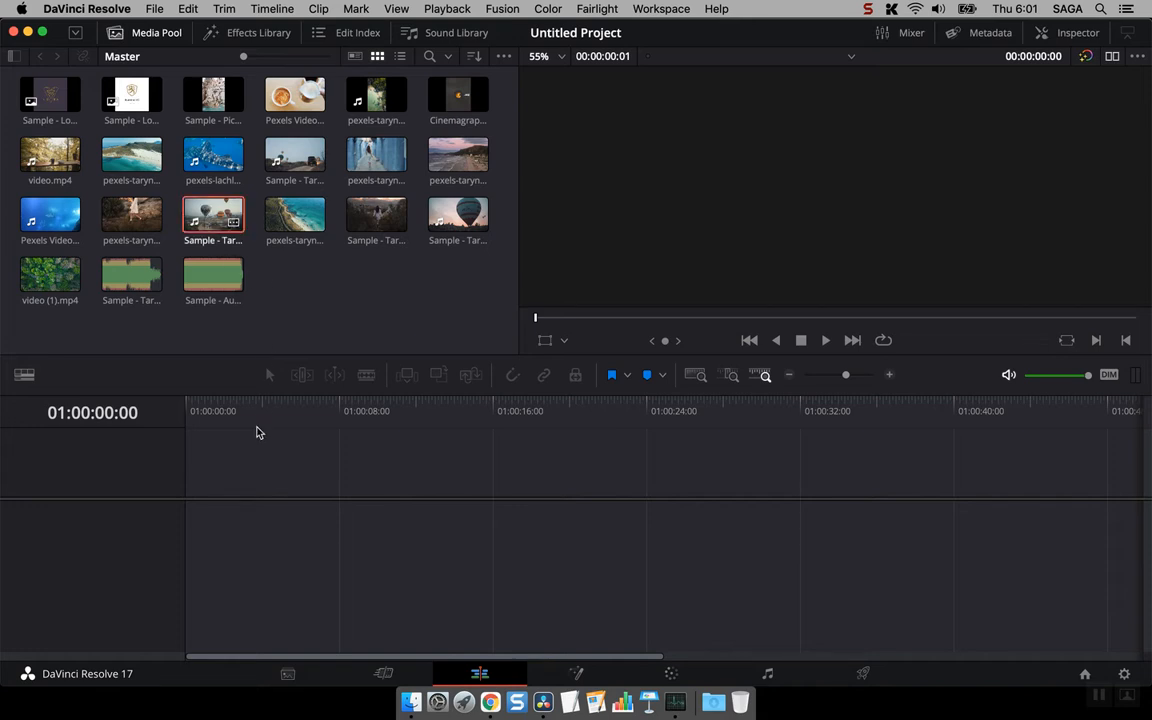
left_click_drag(256, 432, 183, 515)
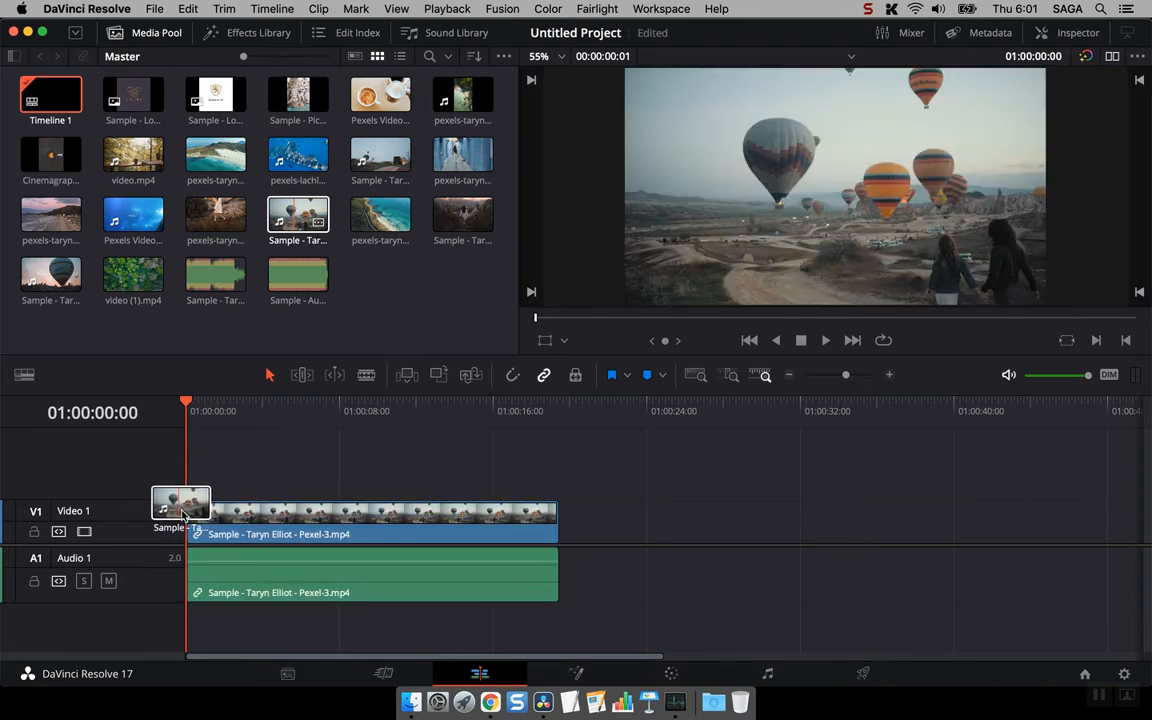
left_click_drag(183, 514, 182, 515)
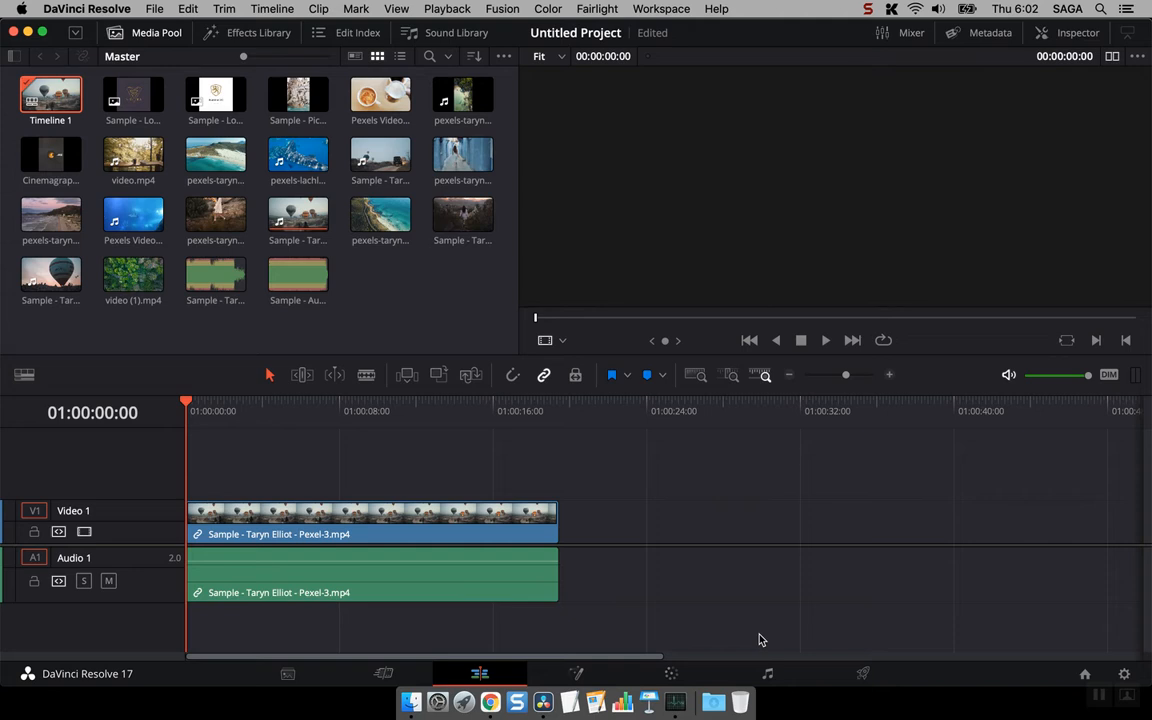
- Create a new empty timeline named Timeline 2 with one video track and one stereo audio track
left_click(150, 8)
mouse_move(188, 8)
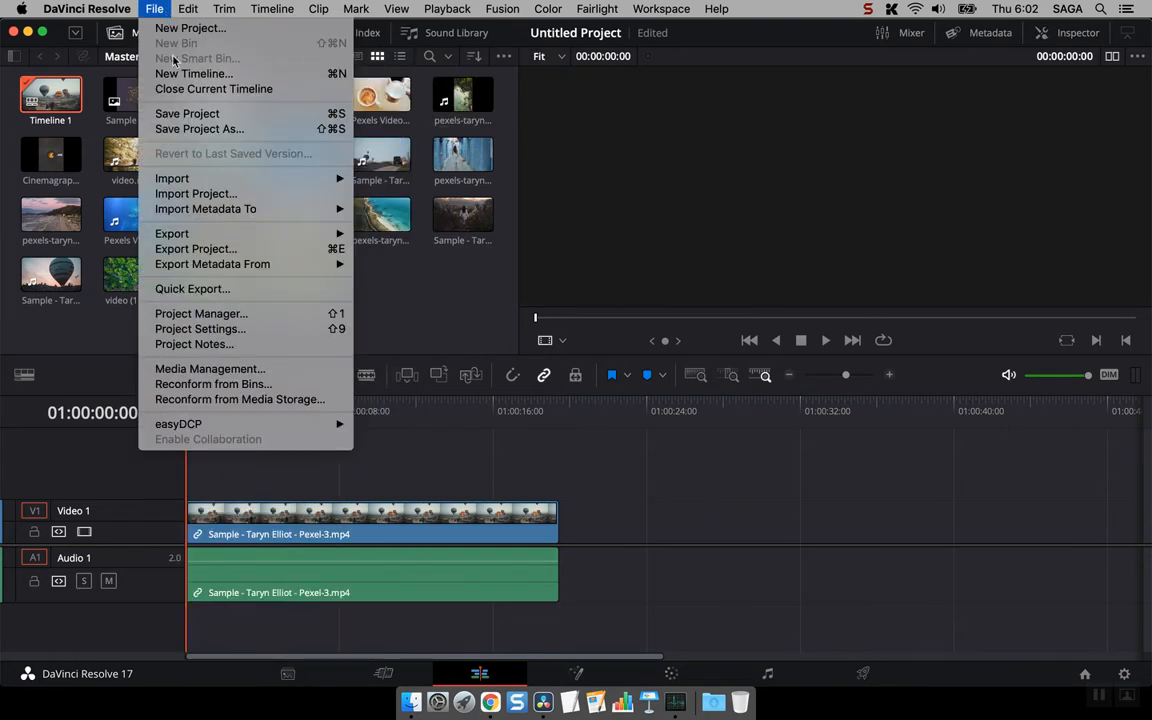
left_click(172, 74)
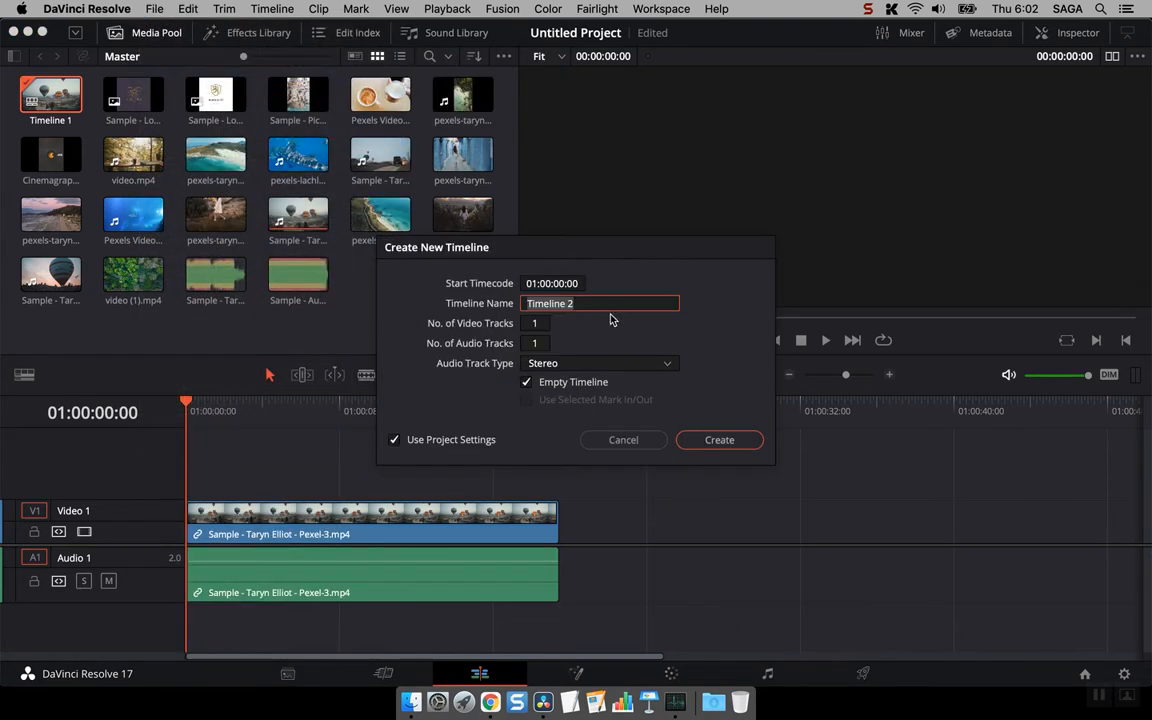
left_click(731, 447)
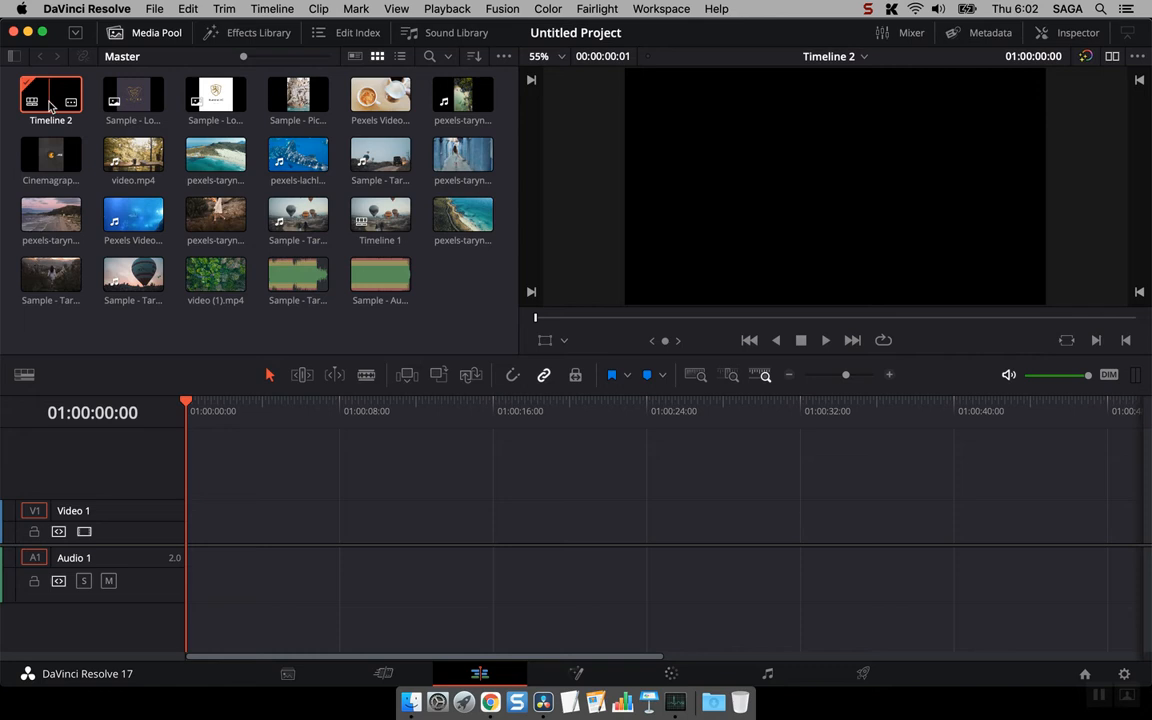
- Switch to Timeline 1 and back to Timeline 2, and place Sample - Taryn Elliot - Pexel-1.mp4 at the start of Timeline 2's Video 1 track
double_click(376, 215)
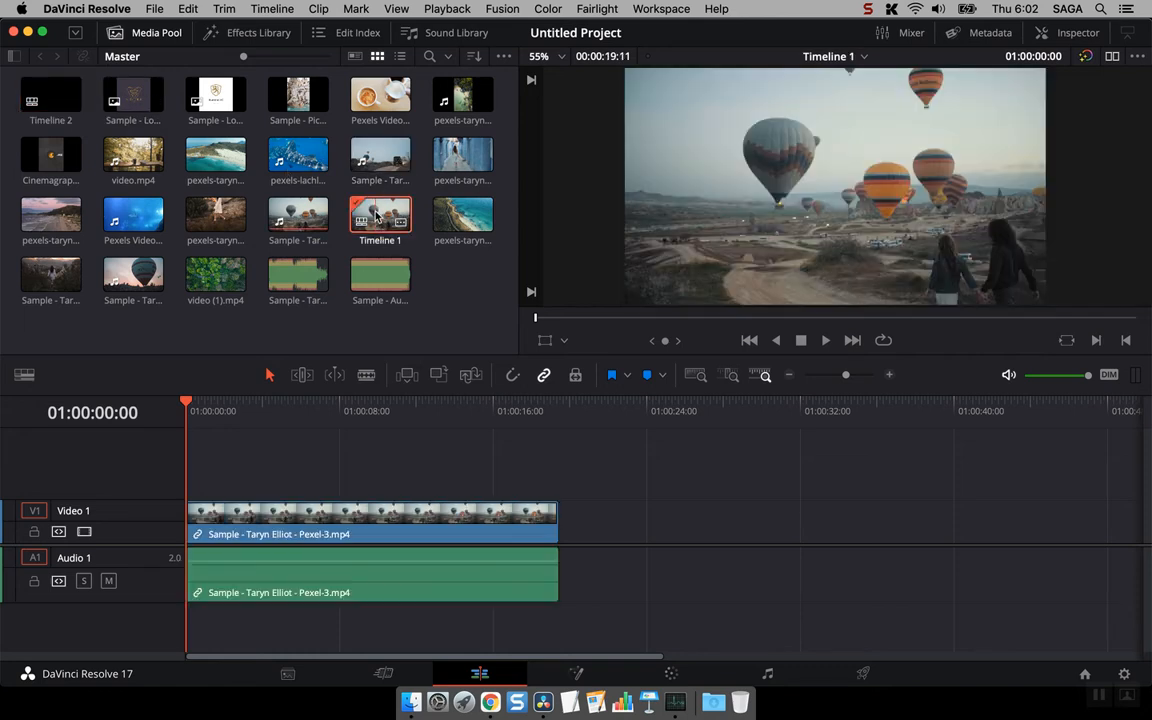
double_click(30, 97)
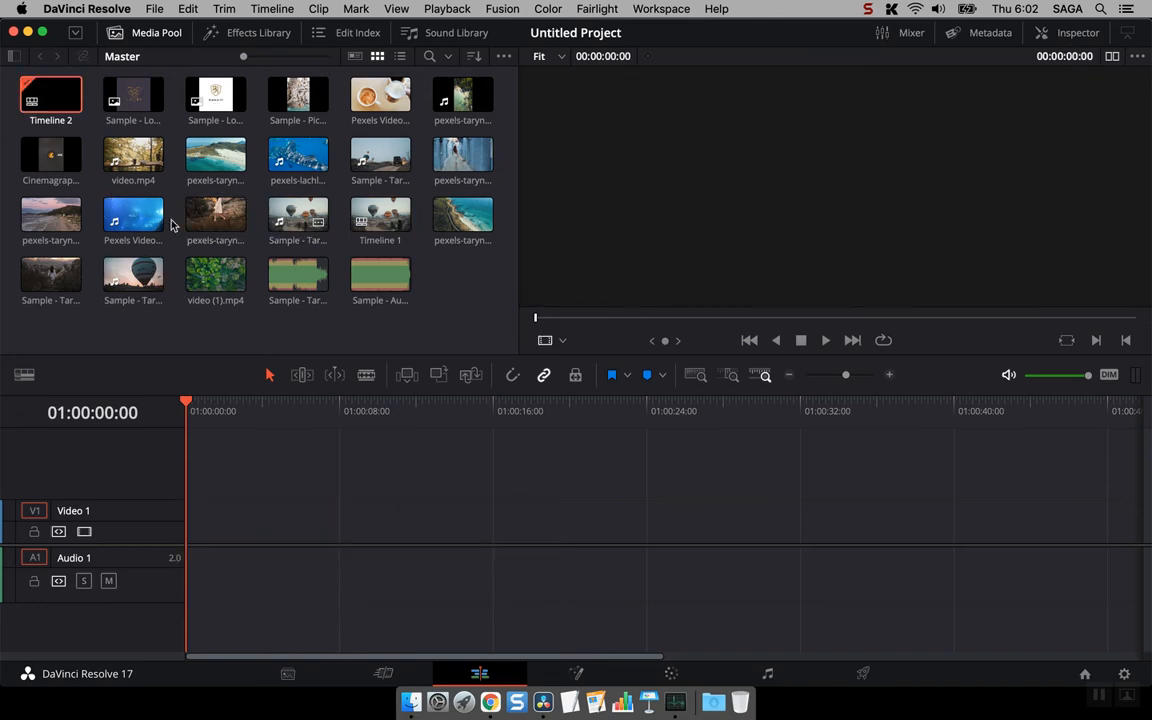
left_click(135, 280)
left_click_drag(135, 280, 205, 276)
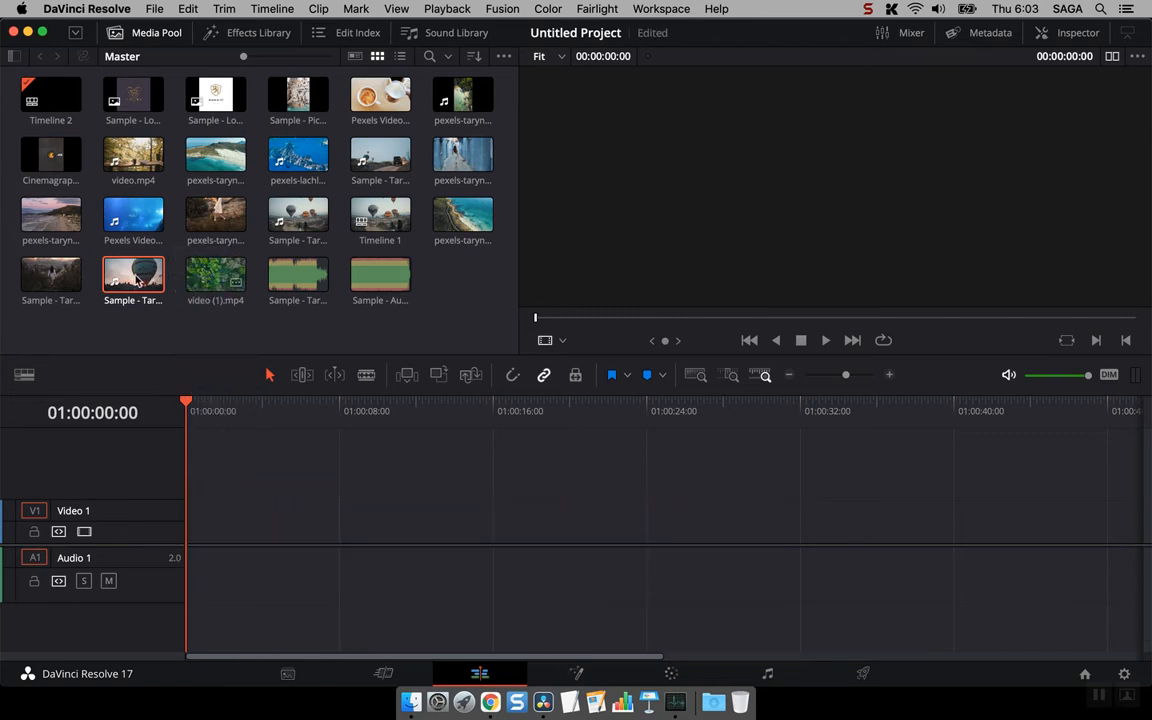
left_click(50, 275)
left_click_drag(225, 372, 180, 522)
left_click_drag(240, 408, 214, 410)
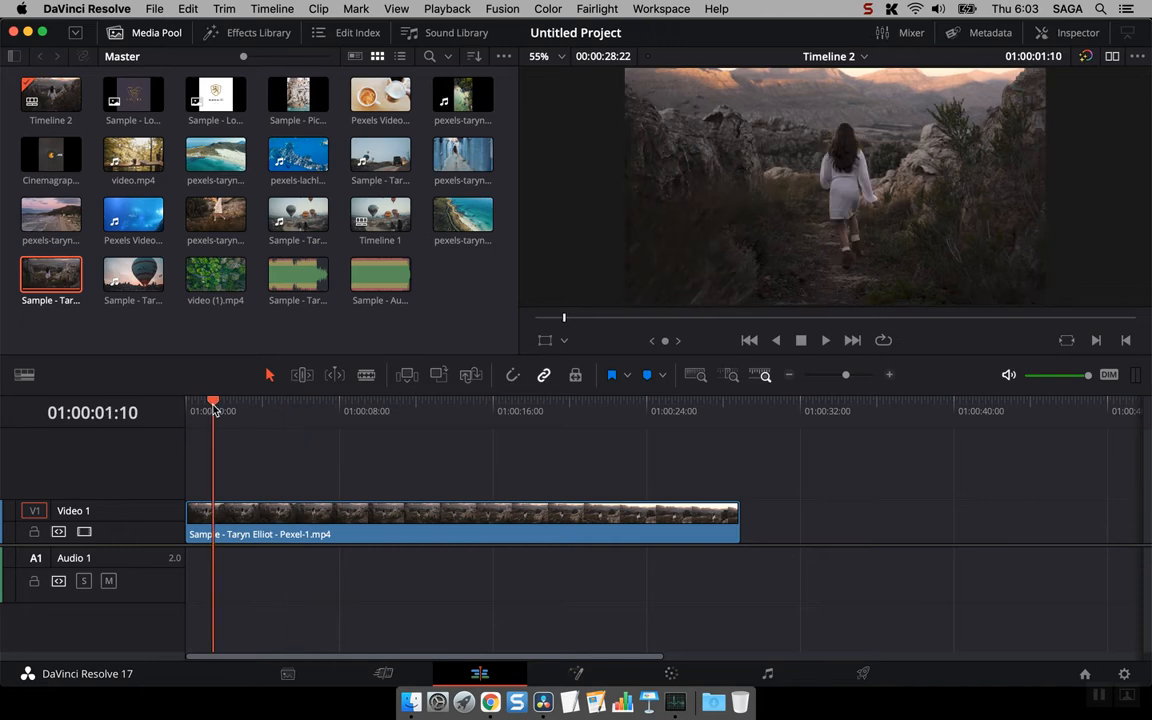
- Enable stacked timelines and open Timeline 1 in a second tab, keeping Timeline 2 as the active timeline
left_click(24, 374)
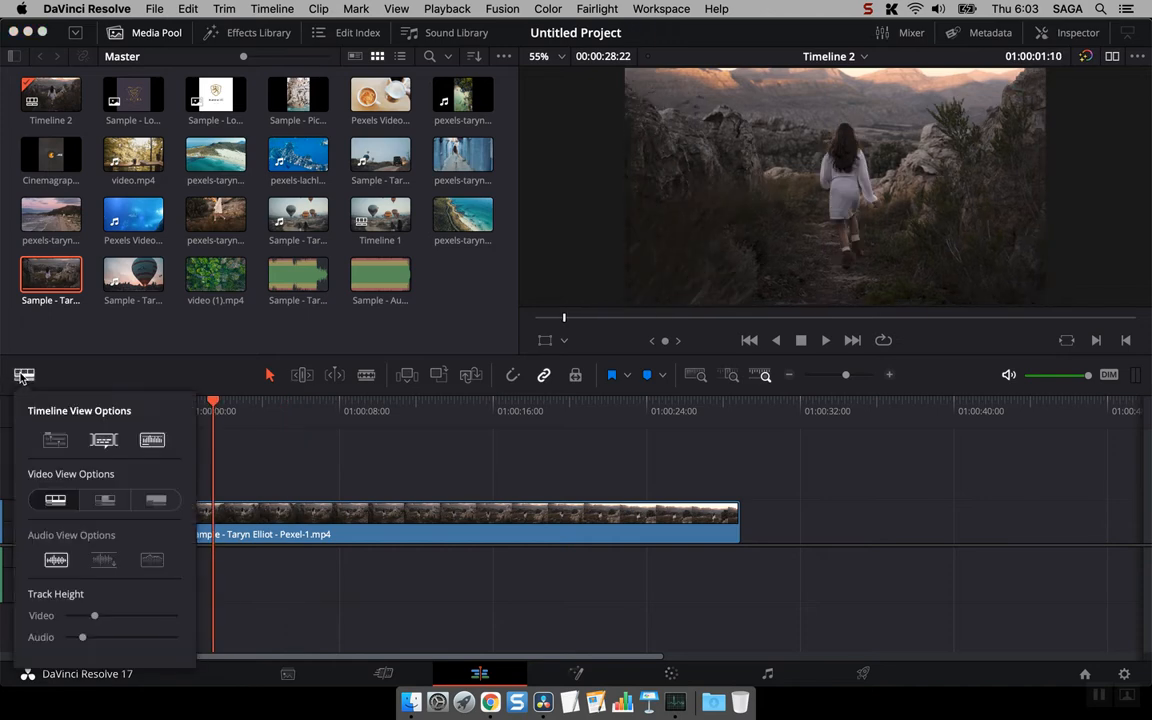
left_click(50, 440)
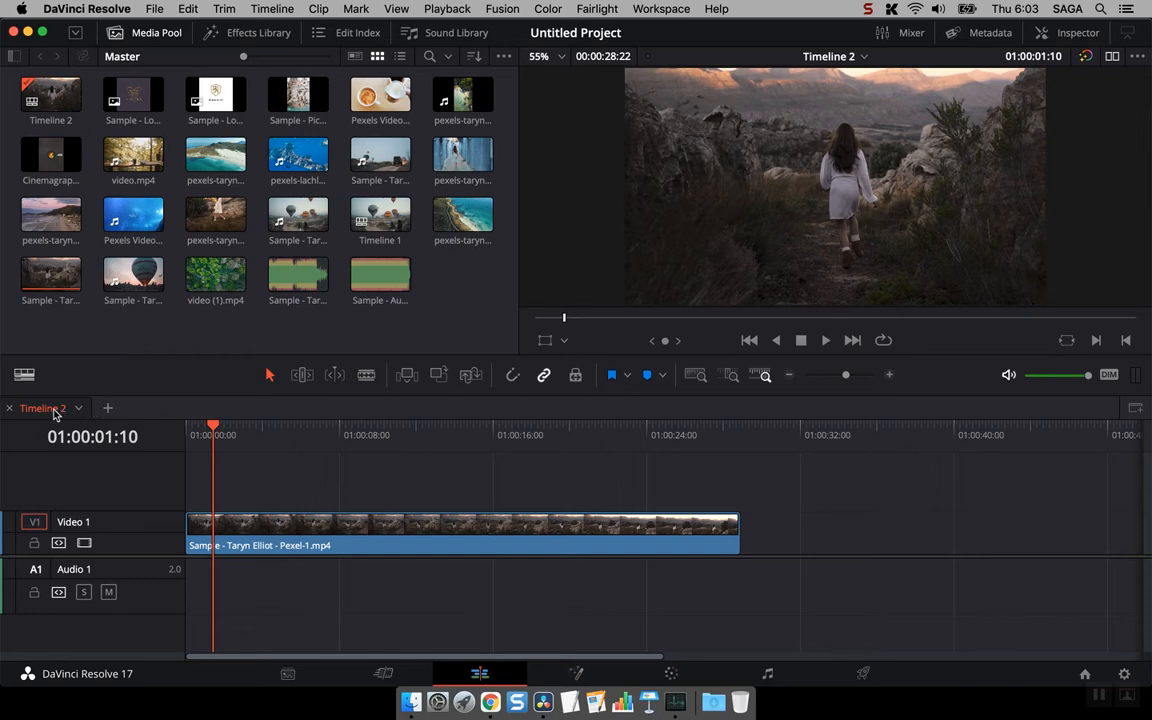
left_click(107, 408)
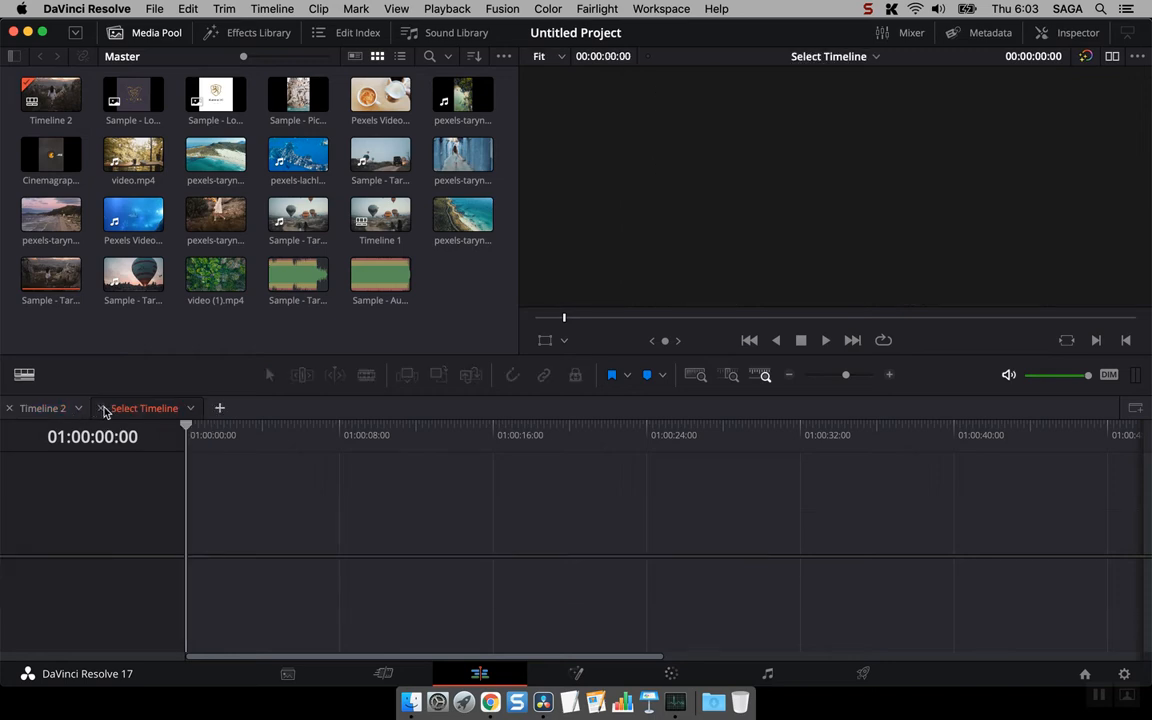
left_click(190, 409)
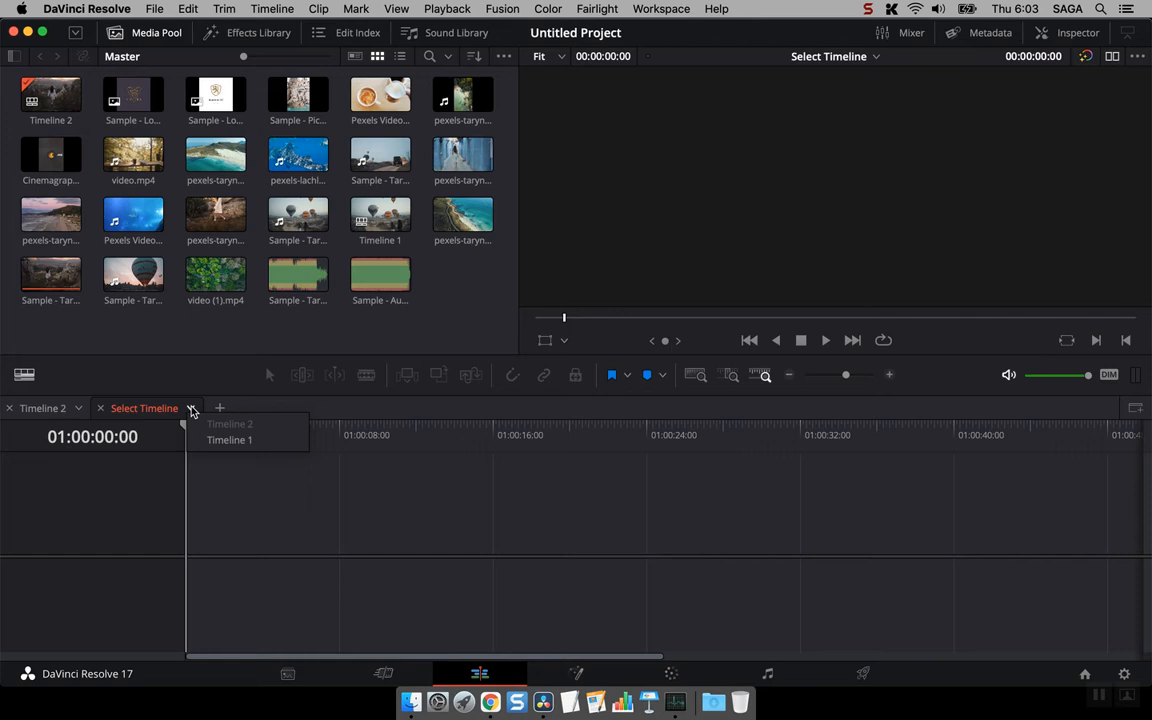
left_click(228, 440)
left_click_drag(251, 436, 313, 435)
left_click(42, 408)
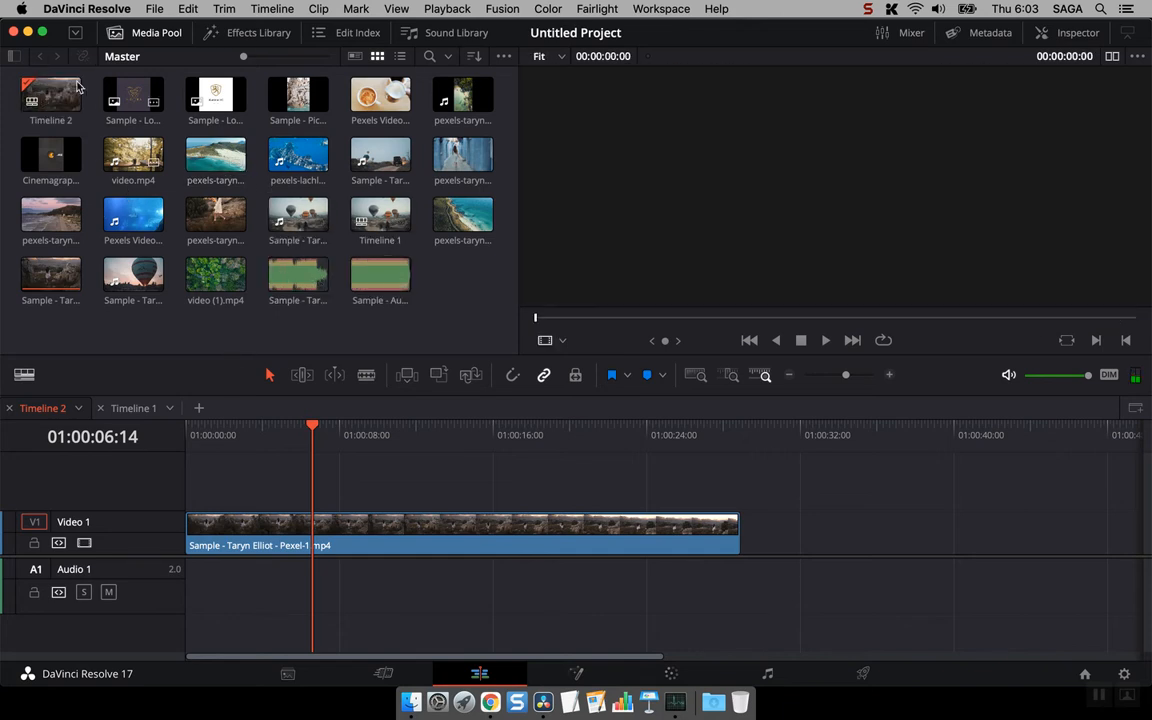
- Show the media pool's bin list and create a new bin named Timeline Bin under Master
left_click(16, 57)
left_click(36, 76)
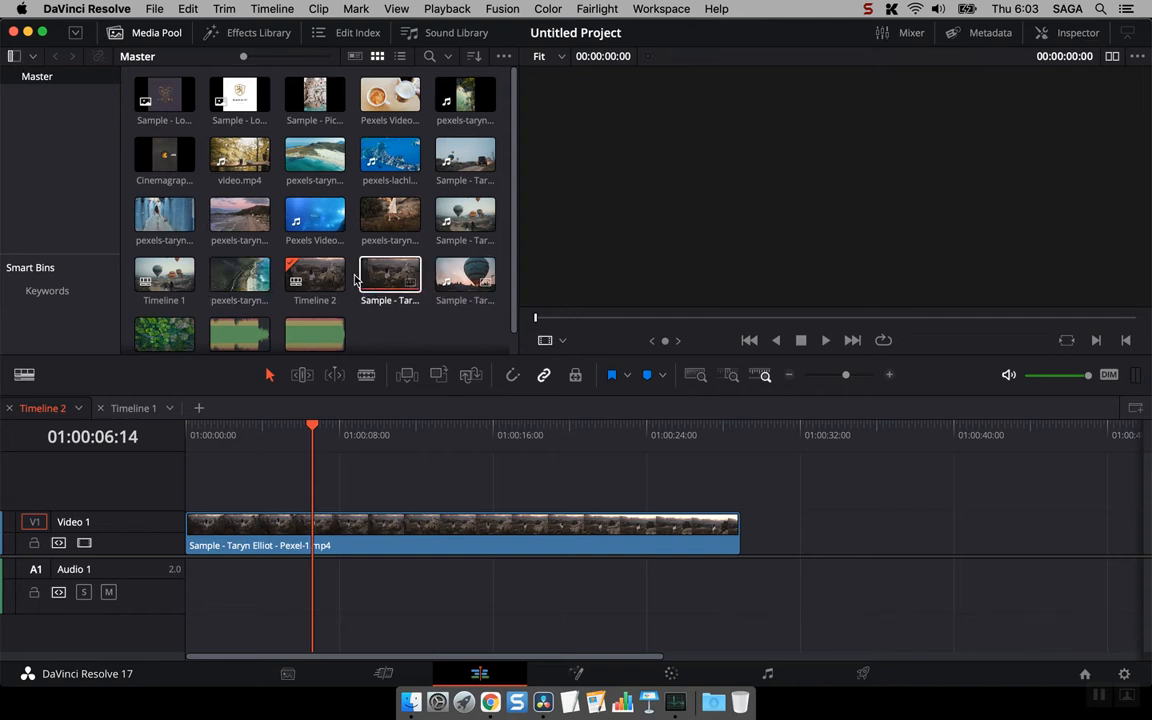
scroll(335, 268, "down", 1)
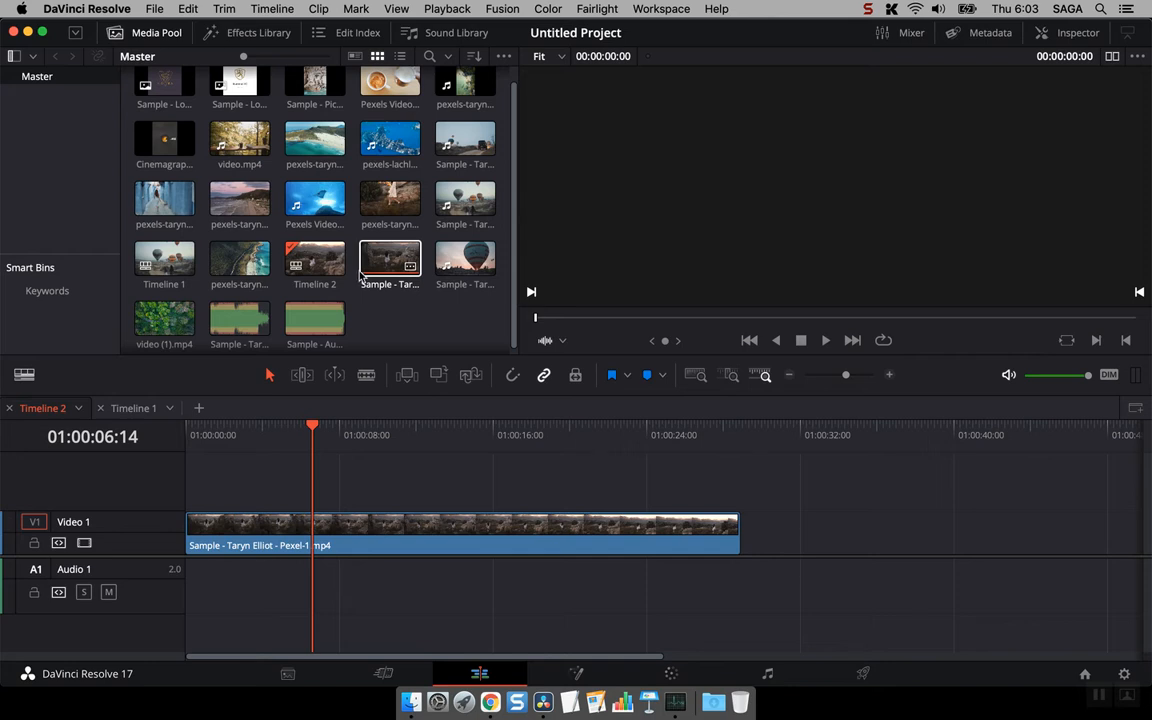
right_click(42, 138)
left_click(70, 145)
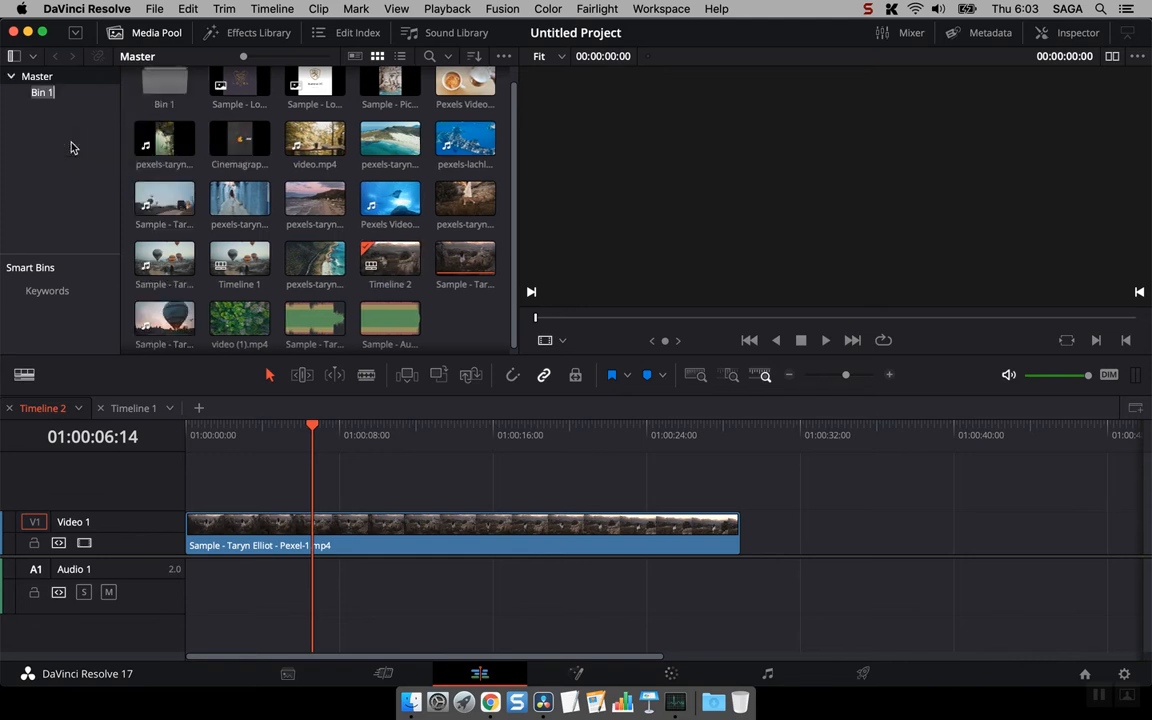
key("BackSpace")
type("Timeline Bin")
key("Return")
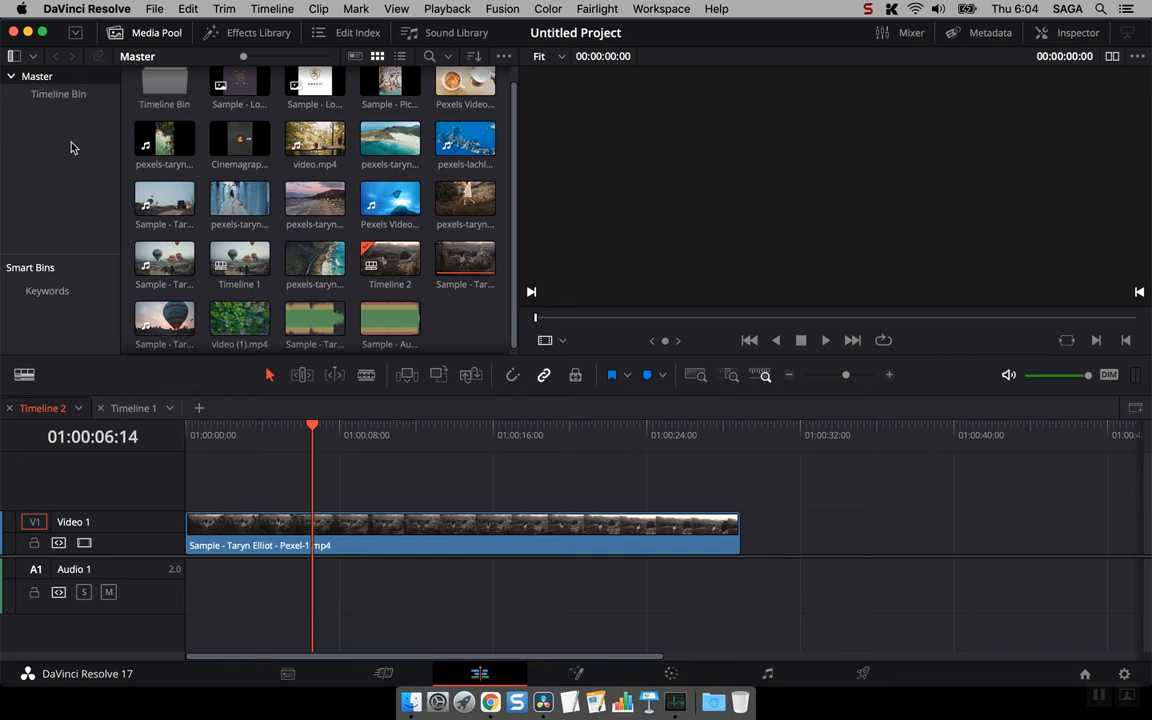
- Move Timeline 2 and Timeline 1 into Timeline Bin, check the bin's contents and return to the Master bin
scroll(254, 173, "up", 1)
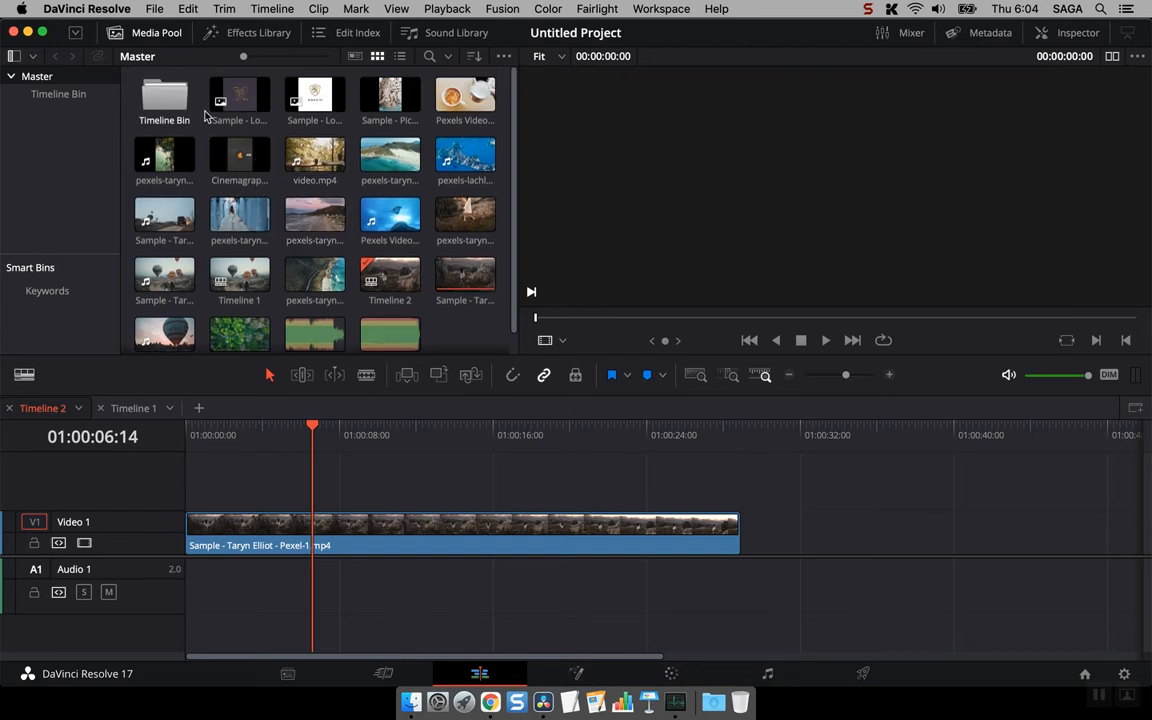
left_click(398, 276)
left_click_drag(398, 276, 166, 100)
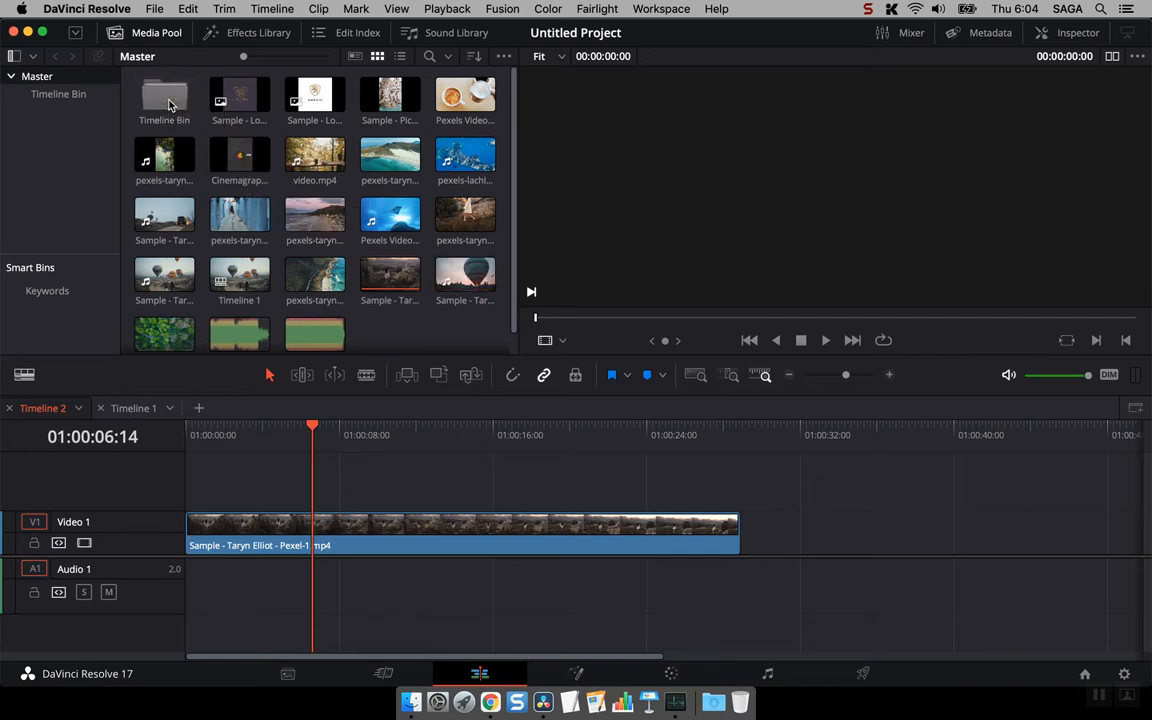
left_click_drag(236, 284, 74, 96)
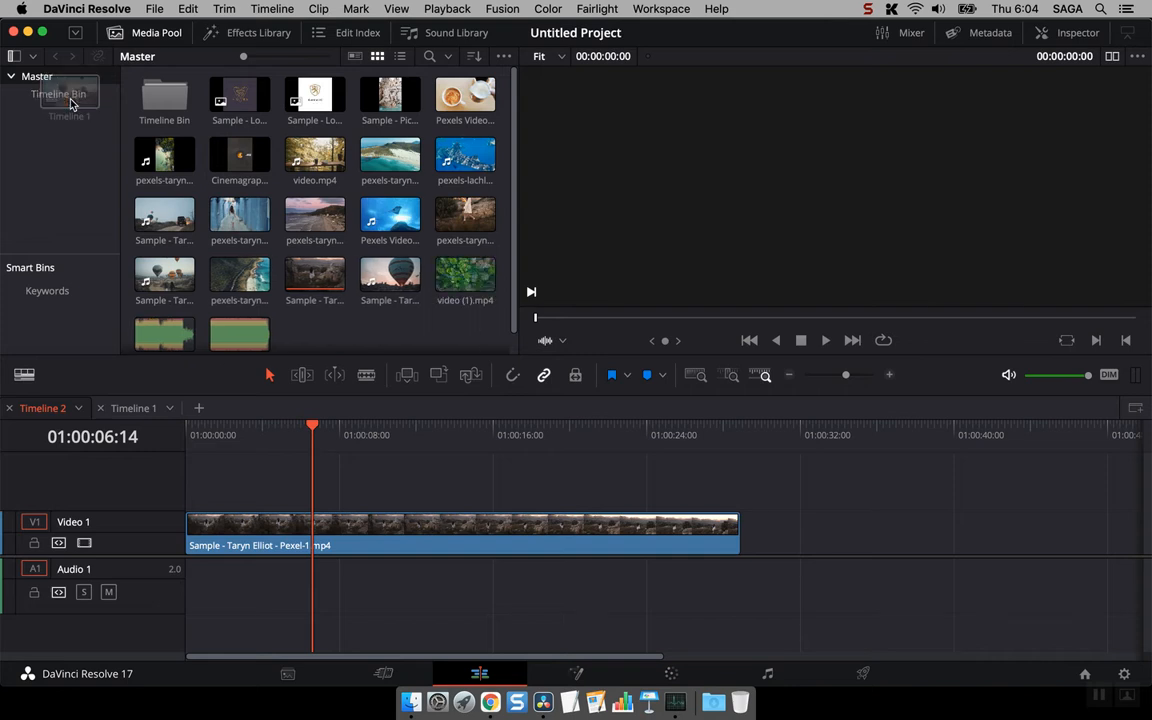
left_click(83, 104)
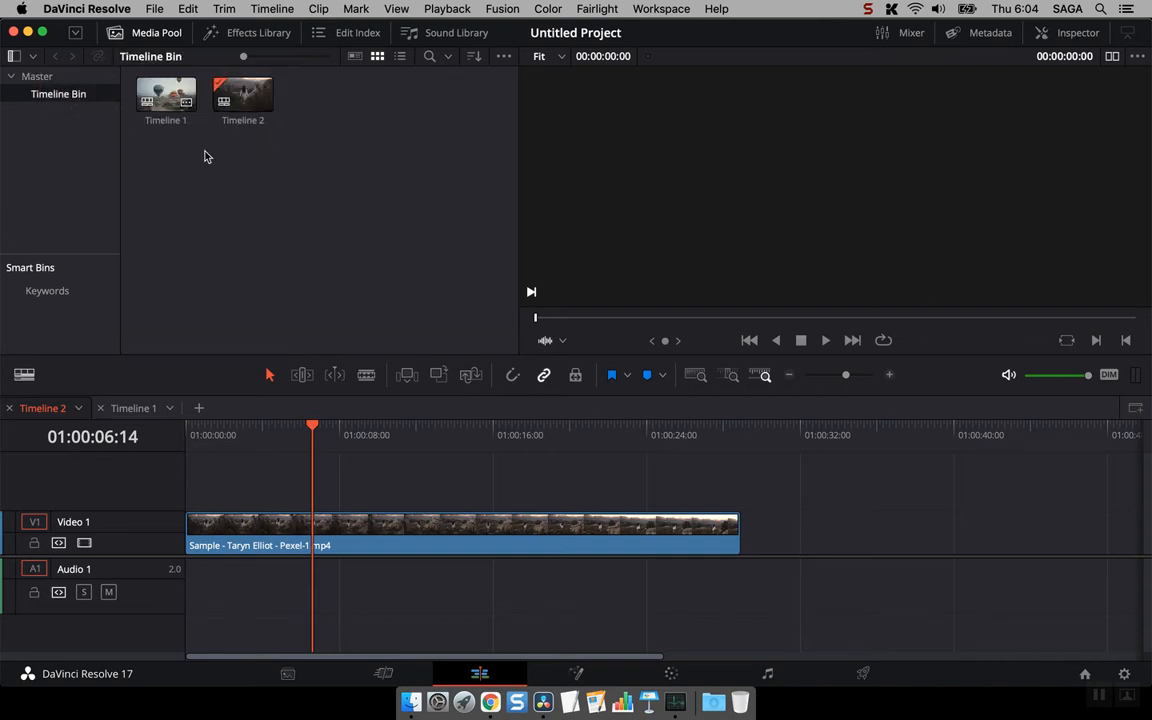
left_click(63, 74)
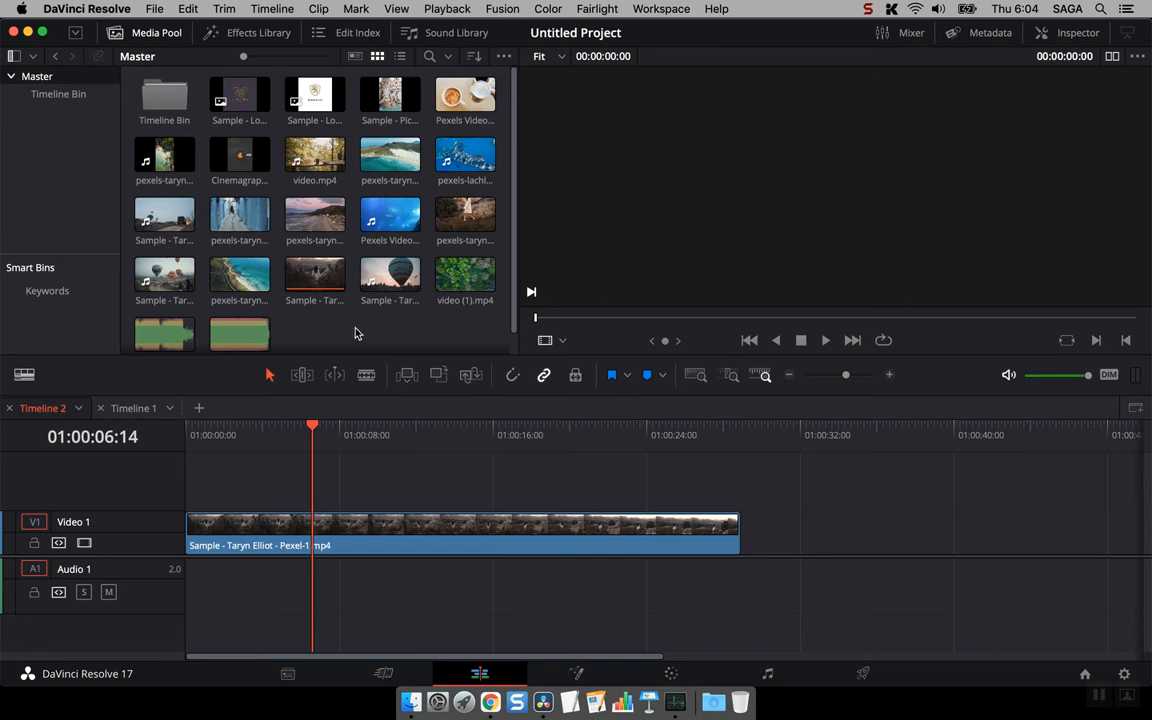
- Enable the smart bin for timelines in the user Editing preferences and try to save the preferences
left_click(100, 8)
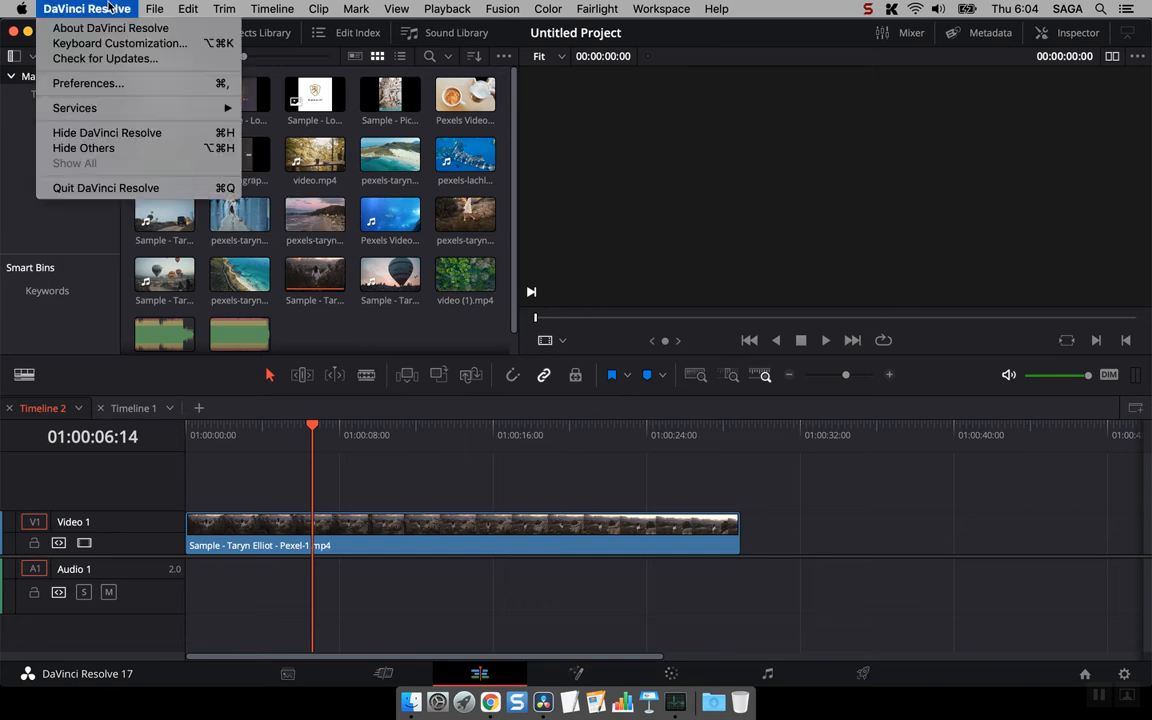
left_click(123, 82)
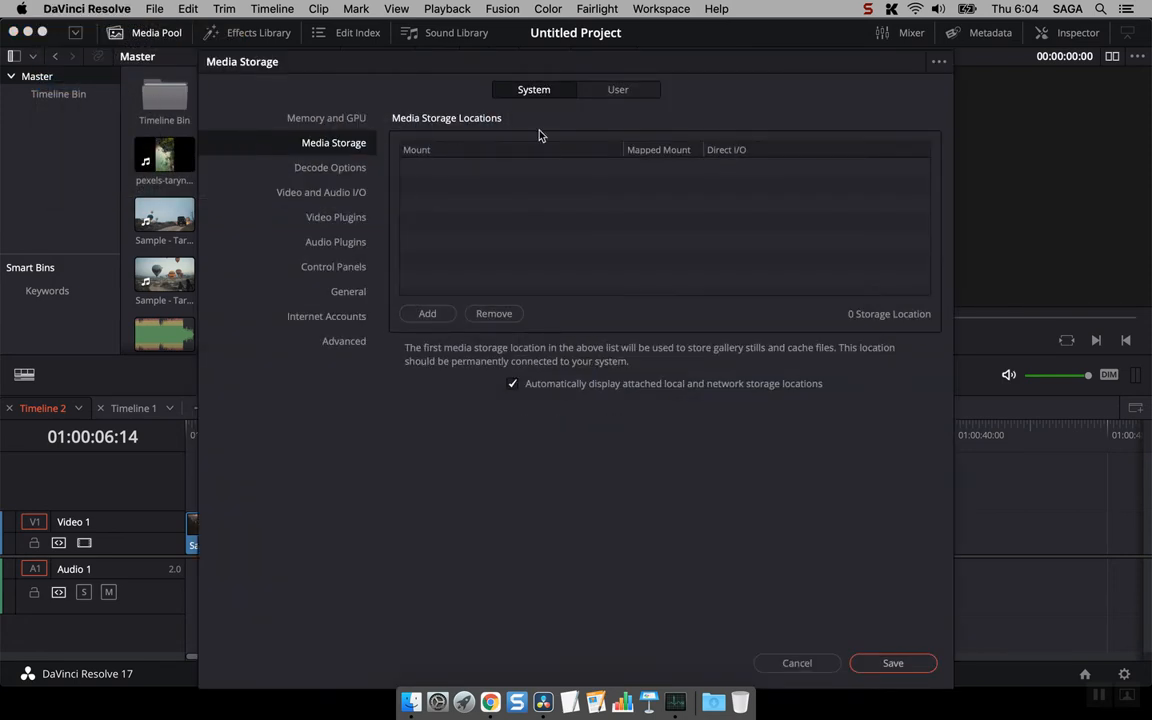
left_click(618, 91)
left_click(321, 145)
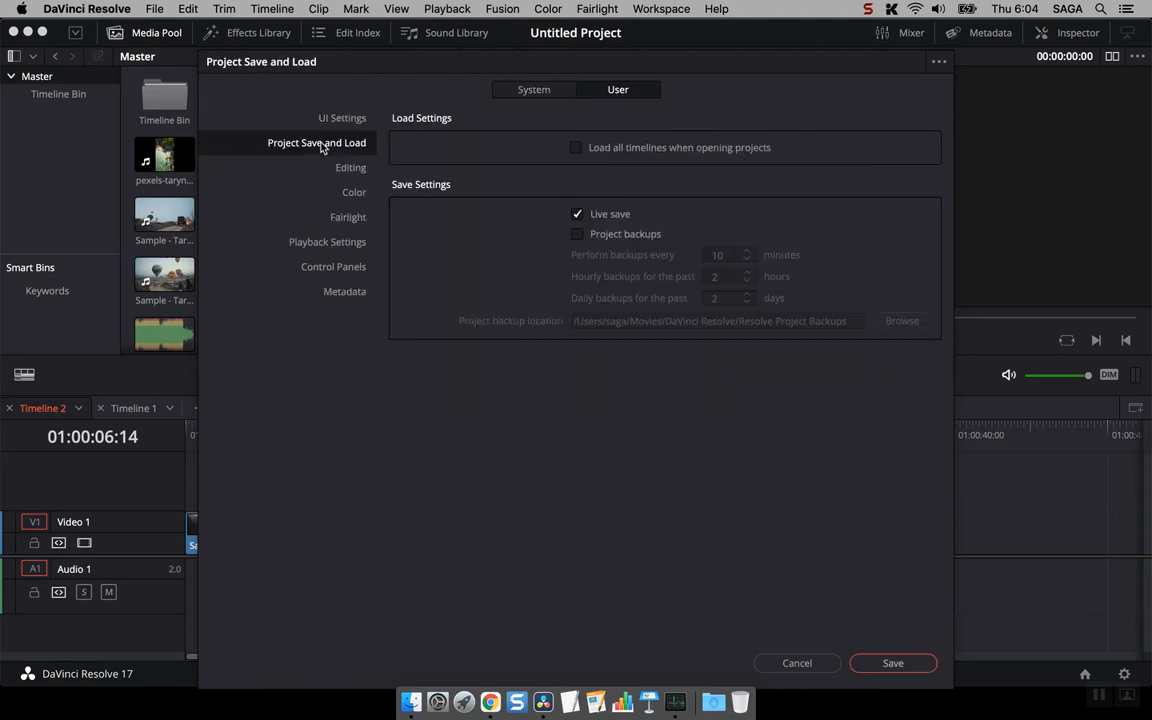
left_click(346, 172)
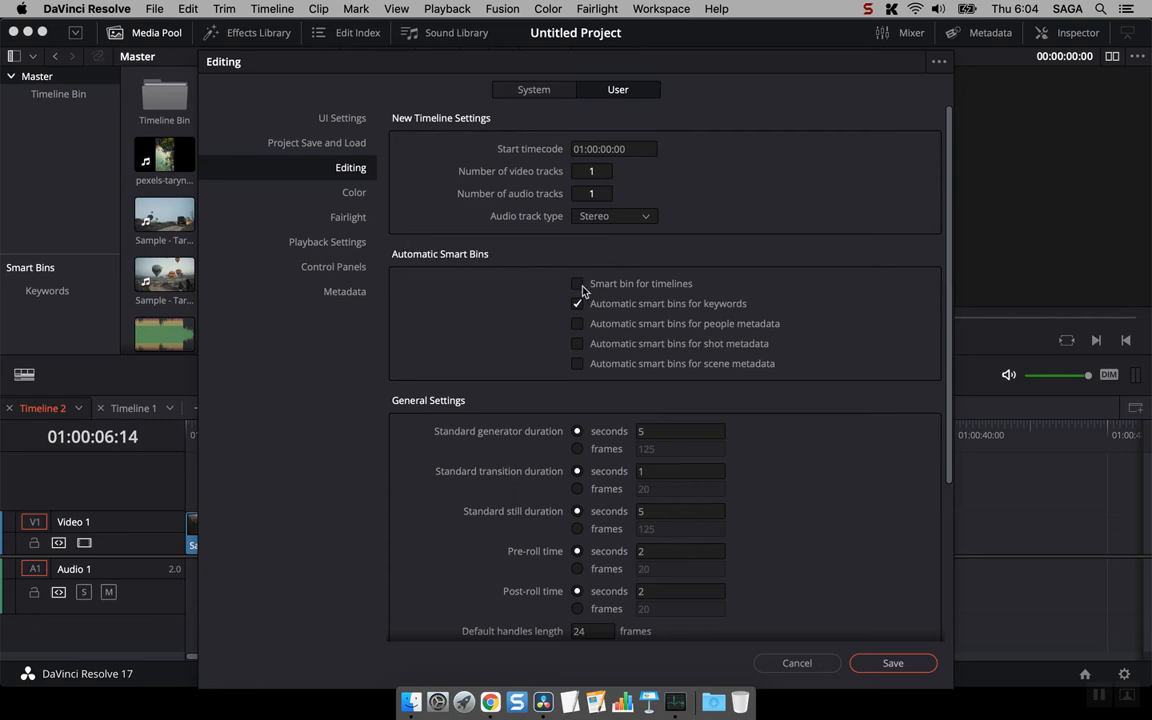
left_click(654, 285)
left_click(901, 672)
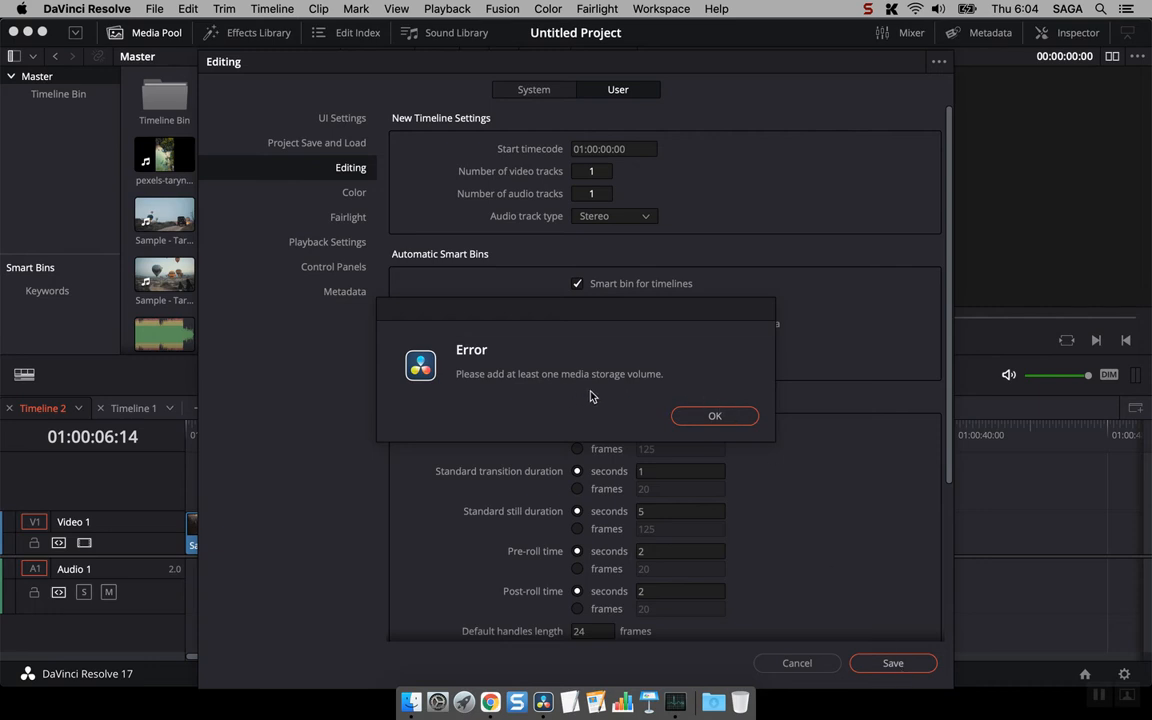
left_click(720, 415)
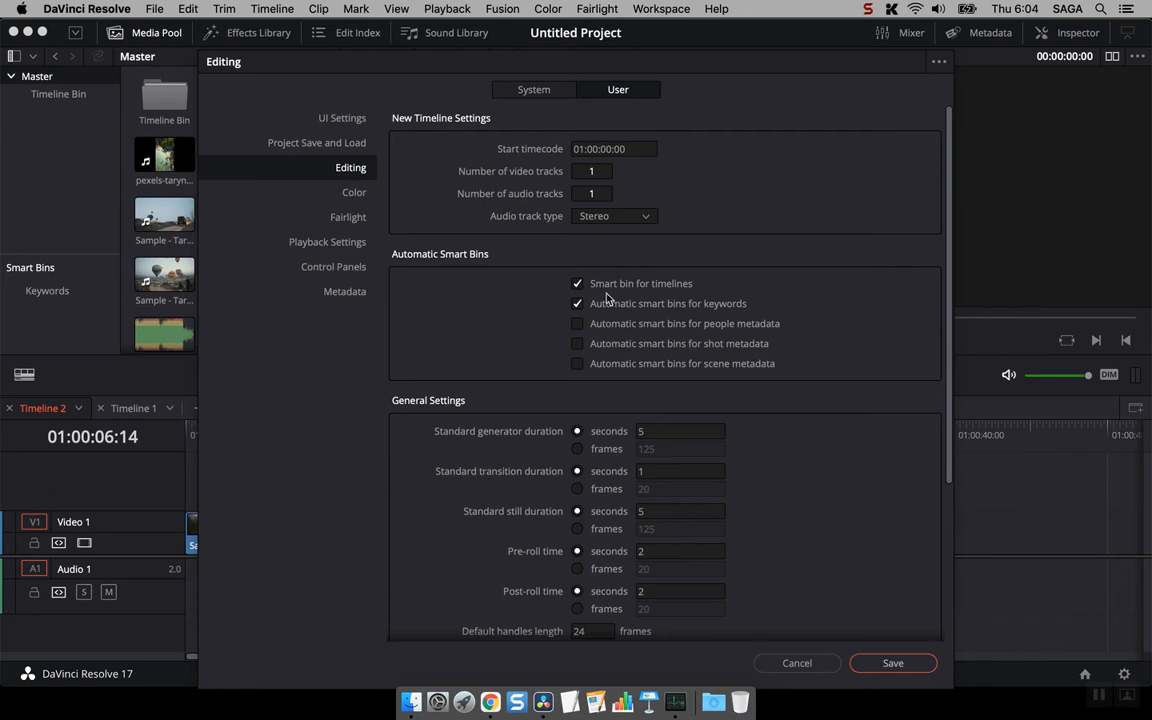
- Look through the user preference pages, return to the Editing settings and try to save the preferences again
scroll(606, 297, "down", 5)
scroll(606, 297, "up", 5)
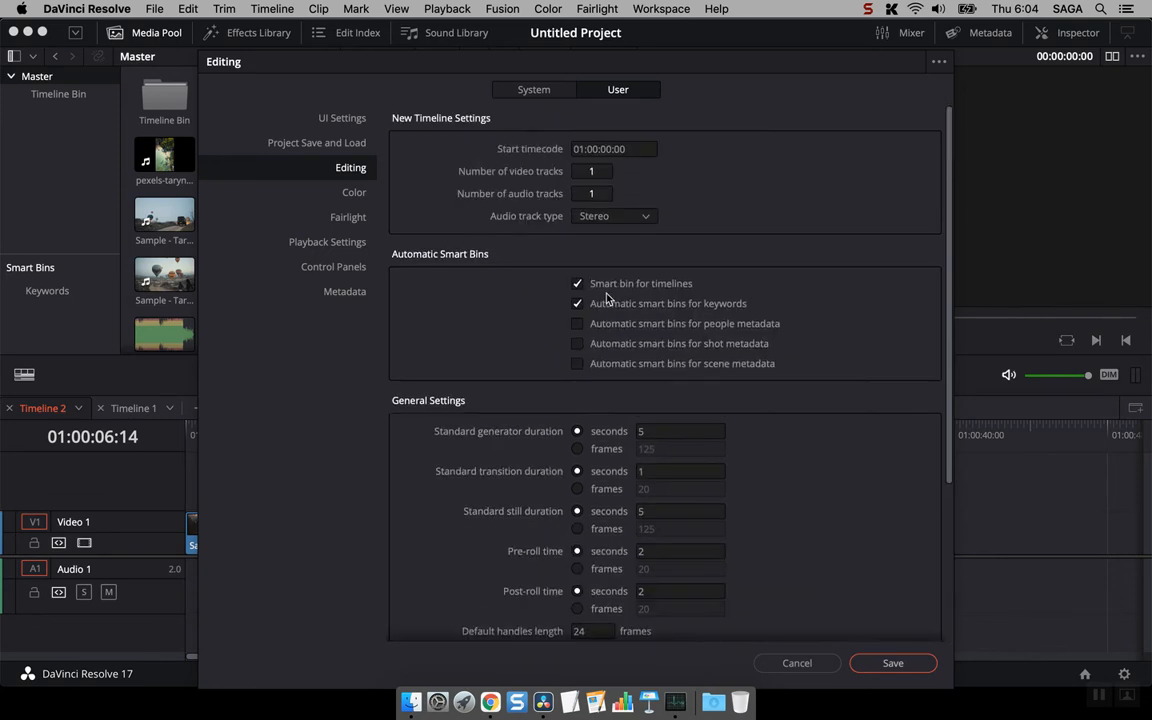
left_click(289, 140)
left_click(335, 118)
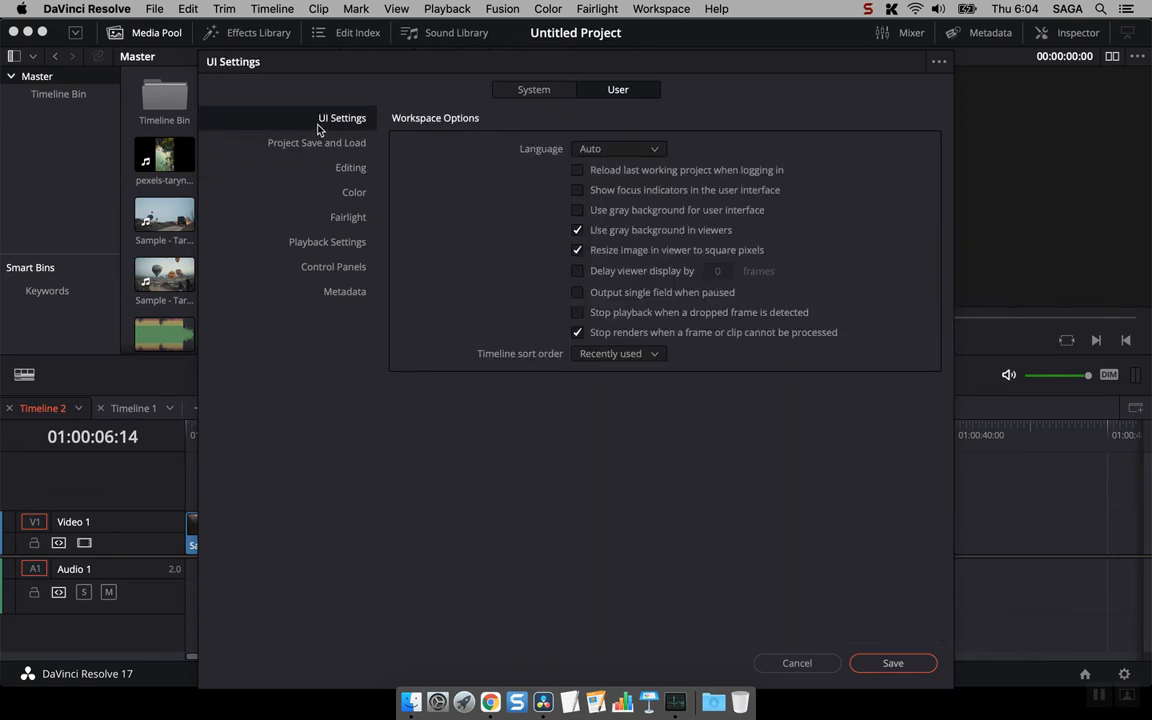
left_click(329, 170)
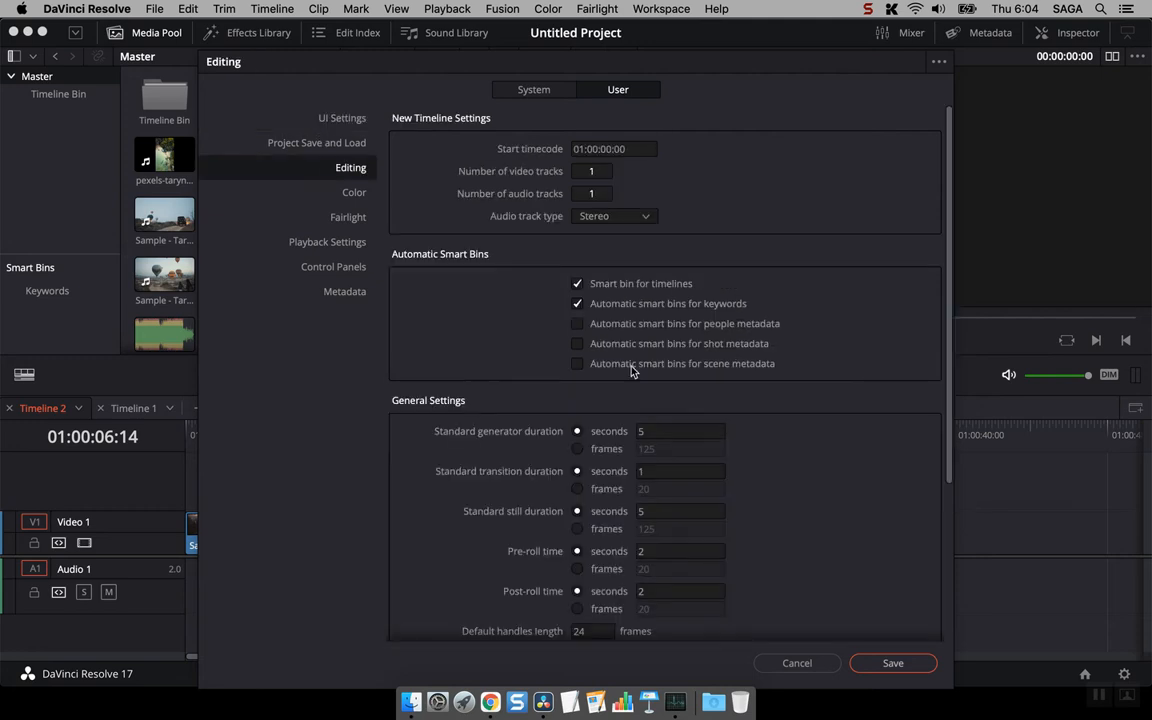
left_click(886, 664)
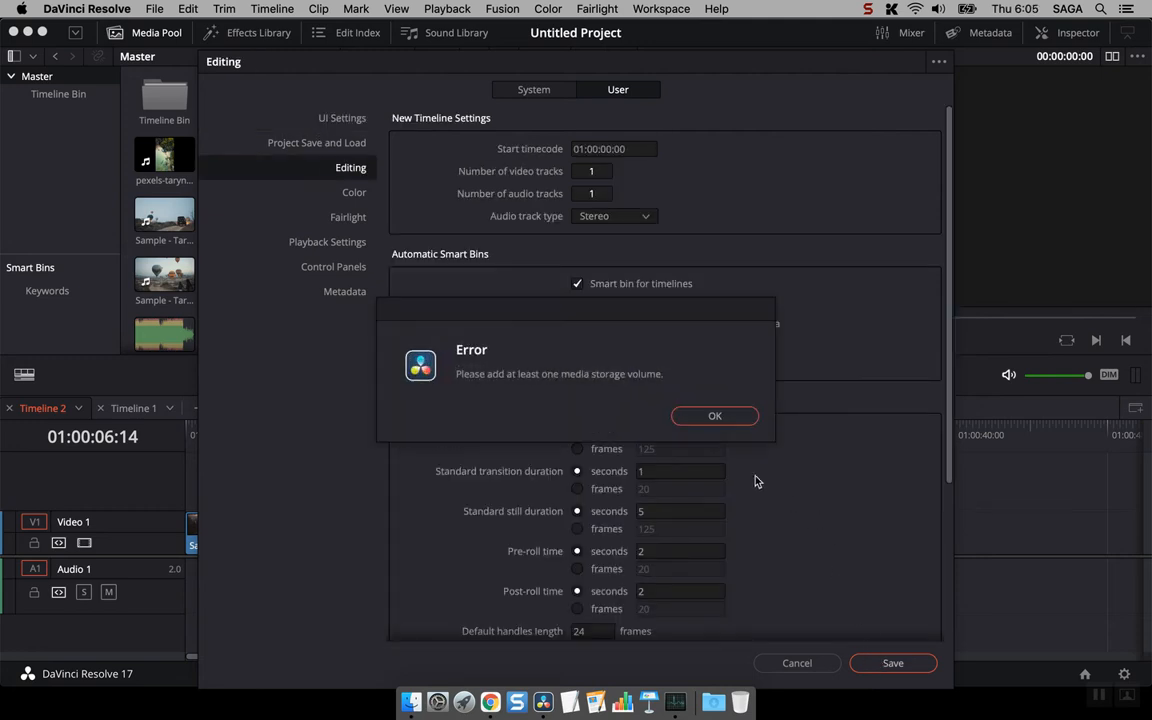
left_click(706, 414)
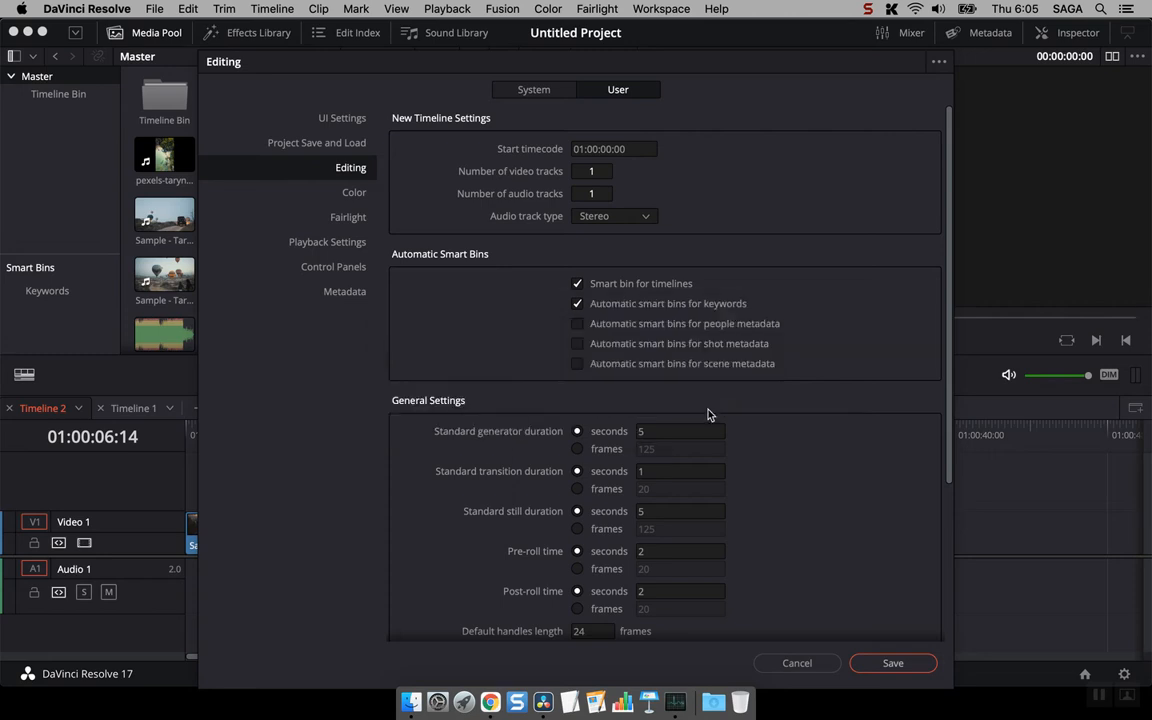
- Check the system Media Storage settings and discard the unsaved preference changes
left_click(511, 92)
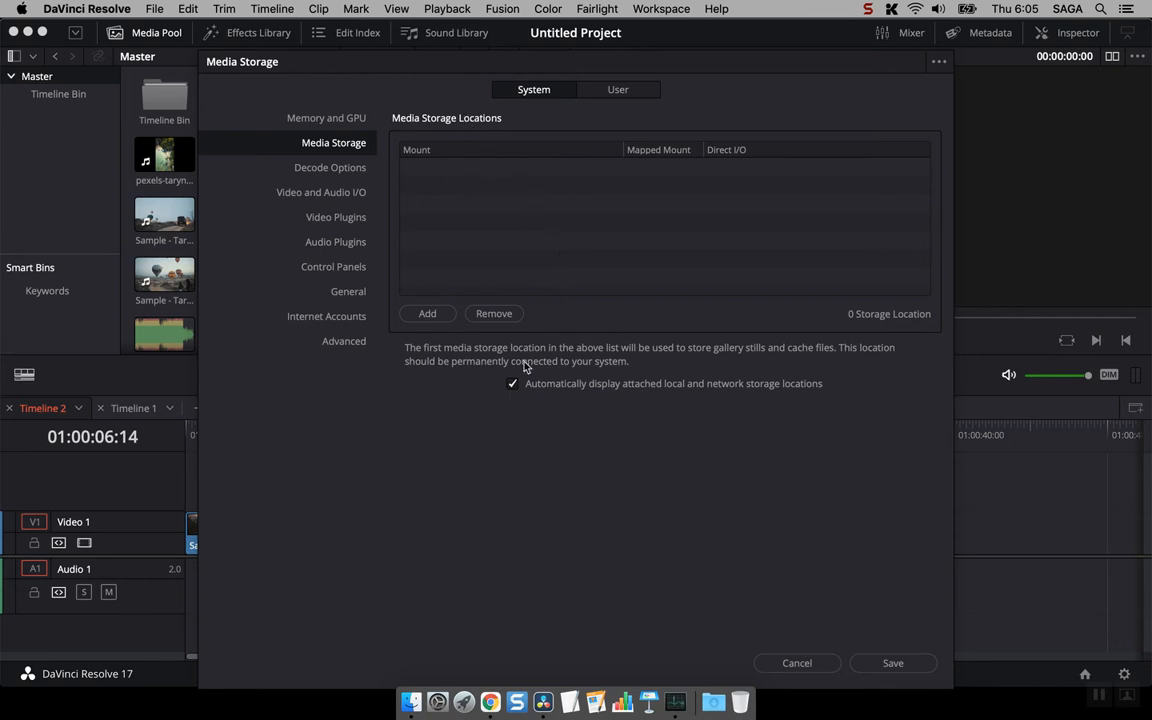
left_click(611, 96)
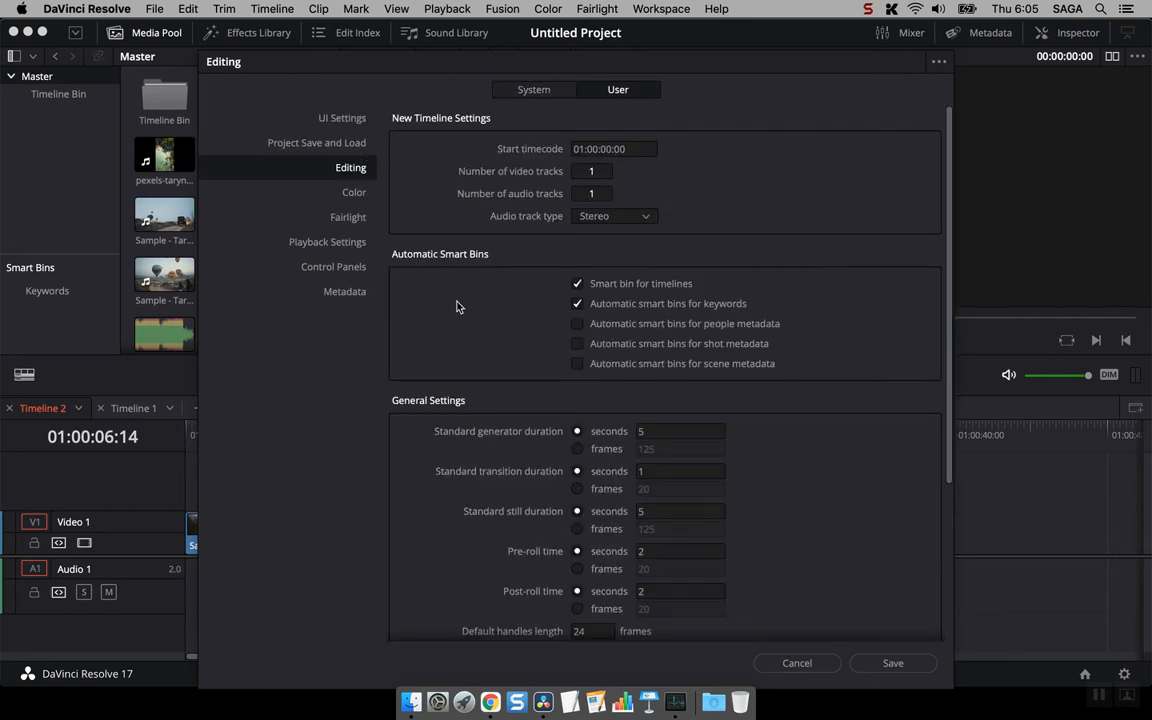
left_click(799, 661)
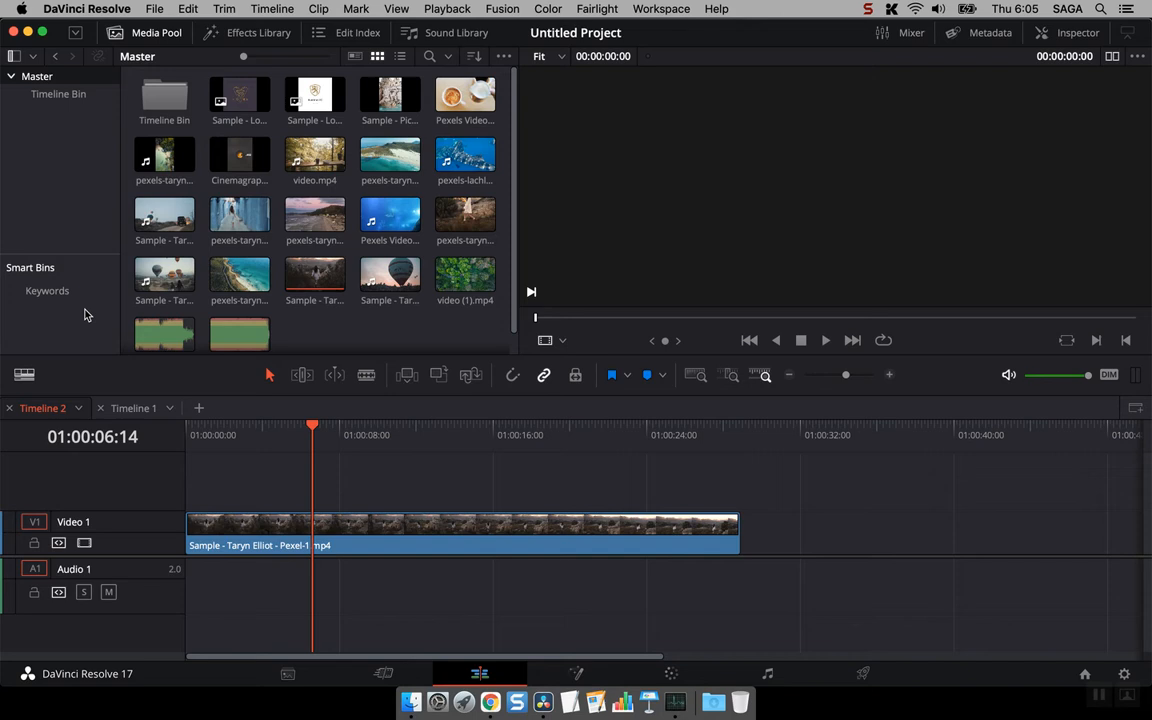
- Reopen the preferences and add the LaCie drive as a media storage location in the system Media Storage settings
left_click(152, 8)
mouse_move(118, 9)
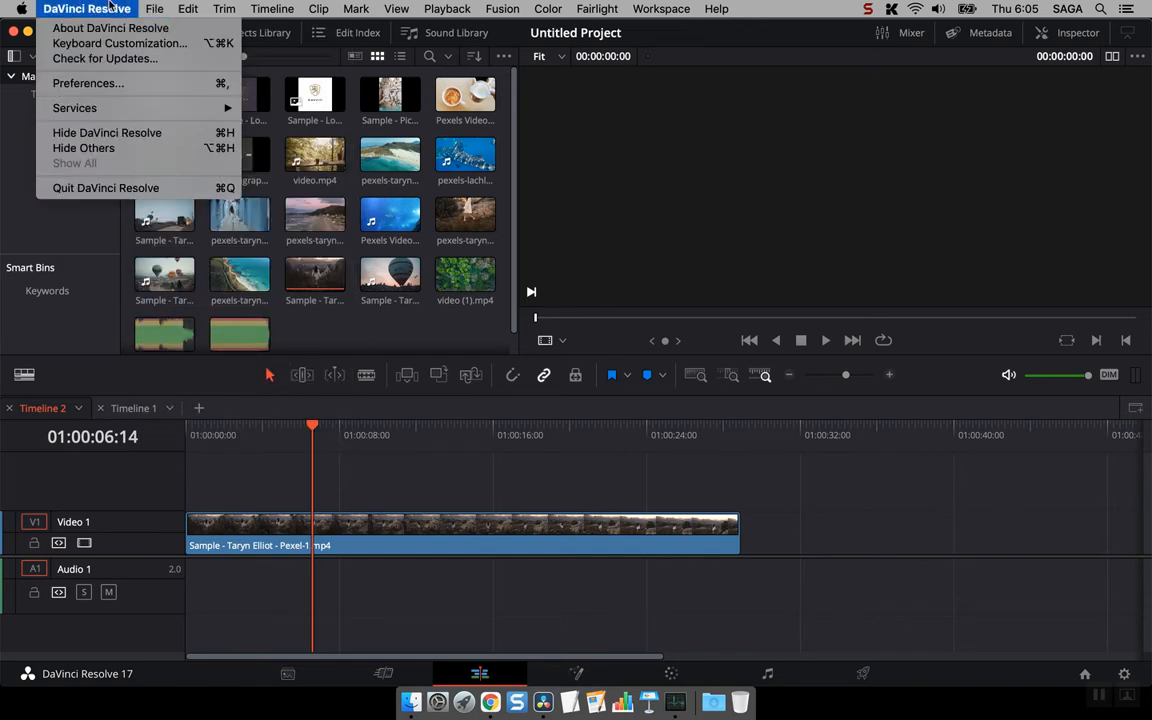
left_click(119, 86)
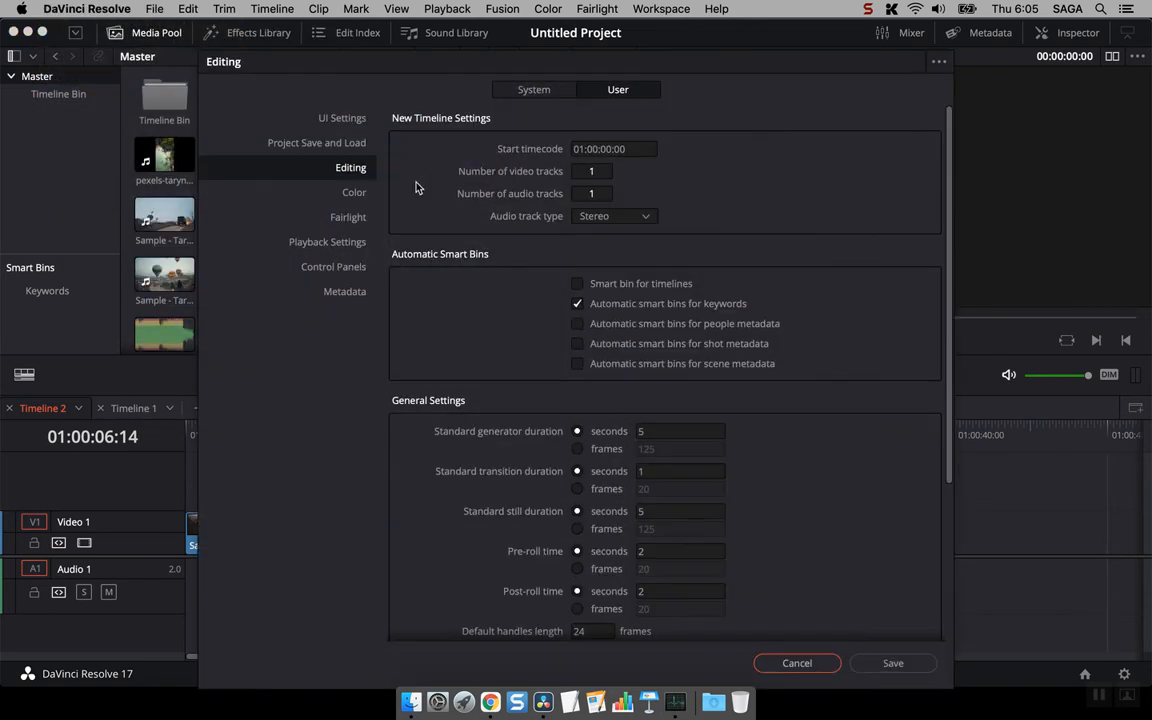
left_click(347, 144)
left_click(527, 90)
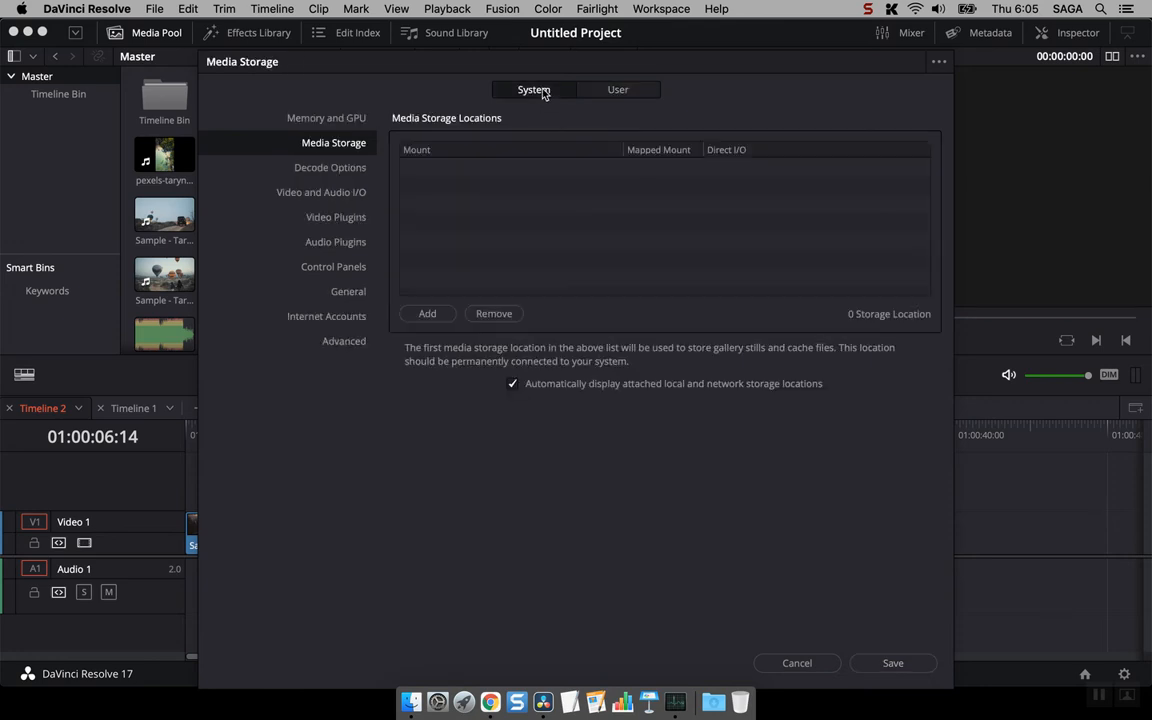
left_click(436, 313)
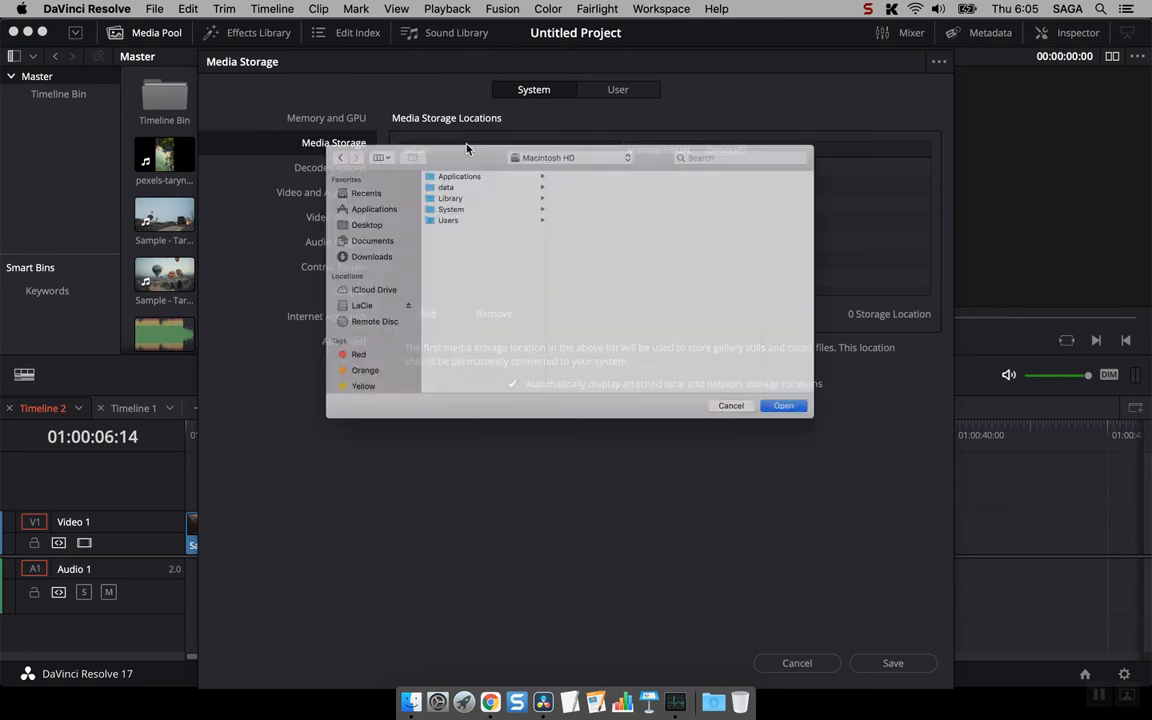
left_click(290, 313)
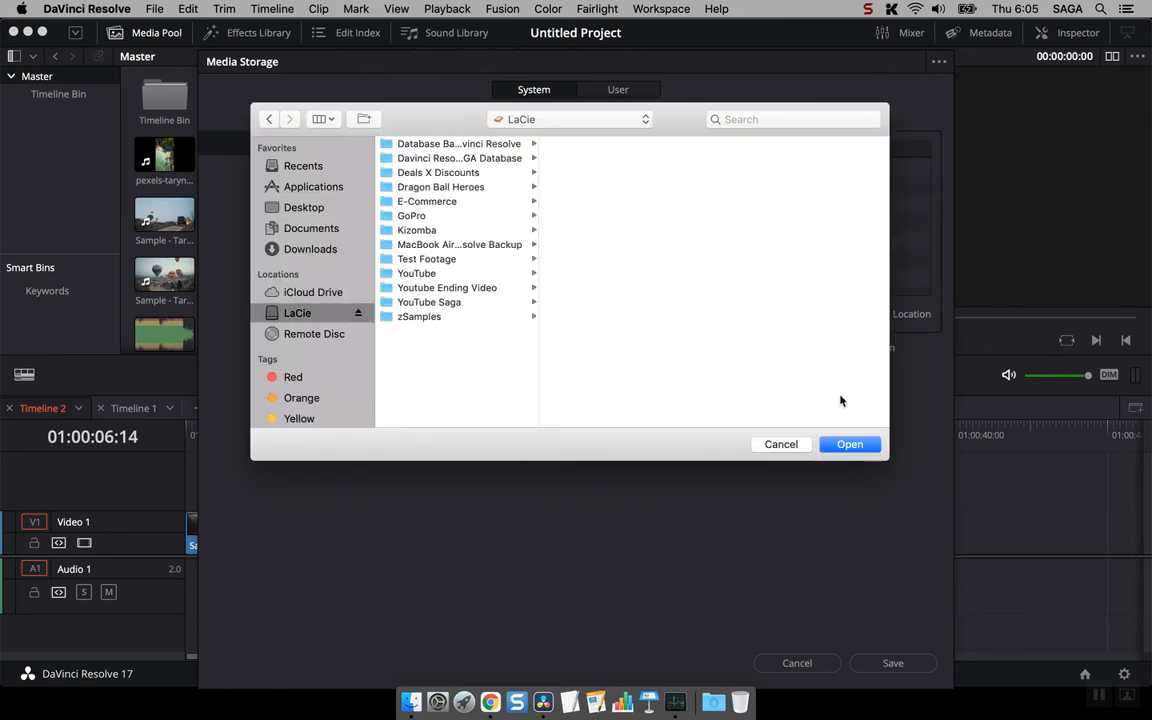
left_click(849, 446)
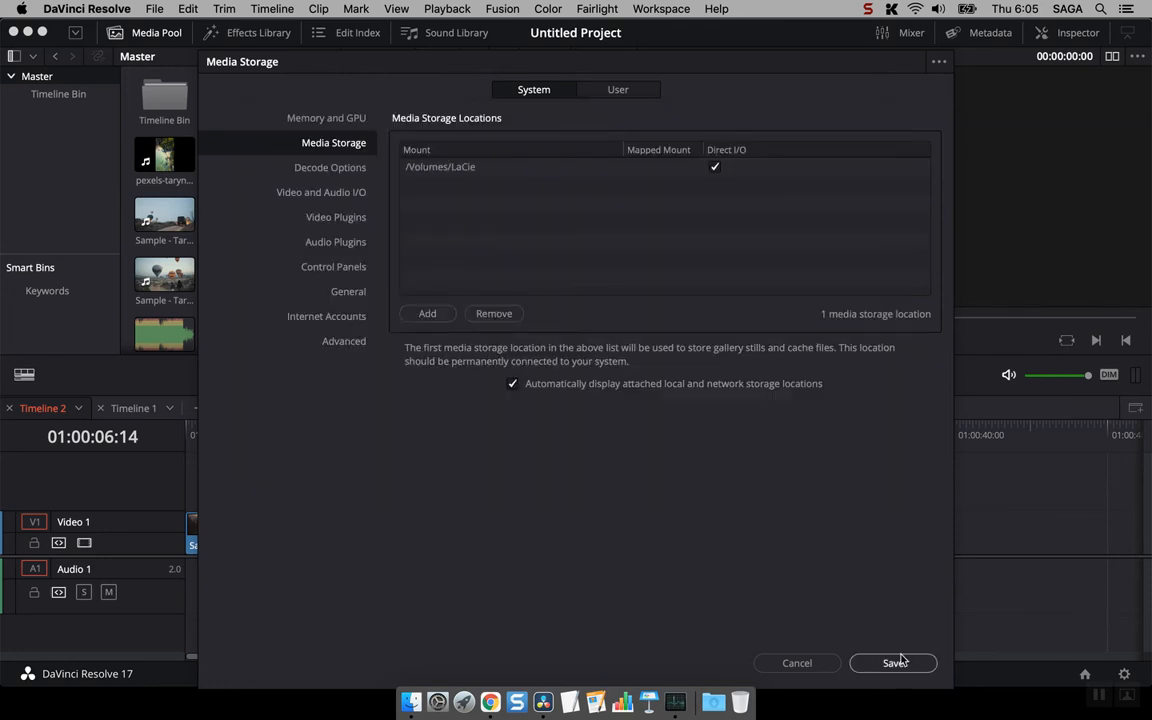
- Enable the smart bin for timelines in the user Editing preferences and save the preferences
left_click(622, 90)
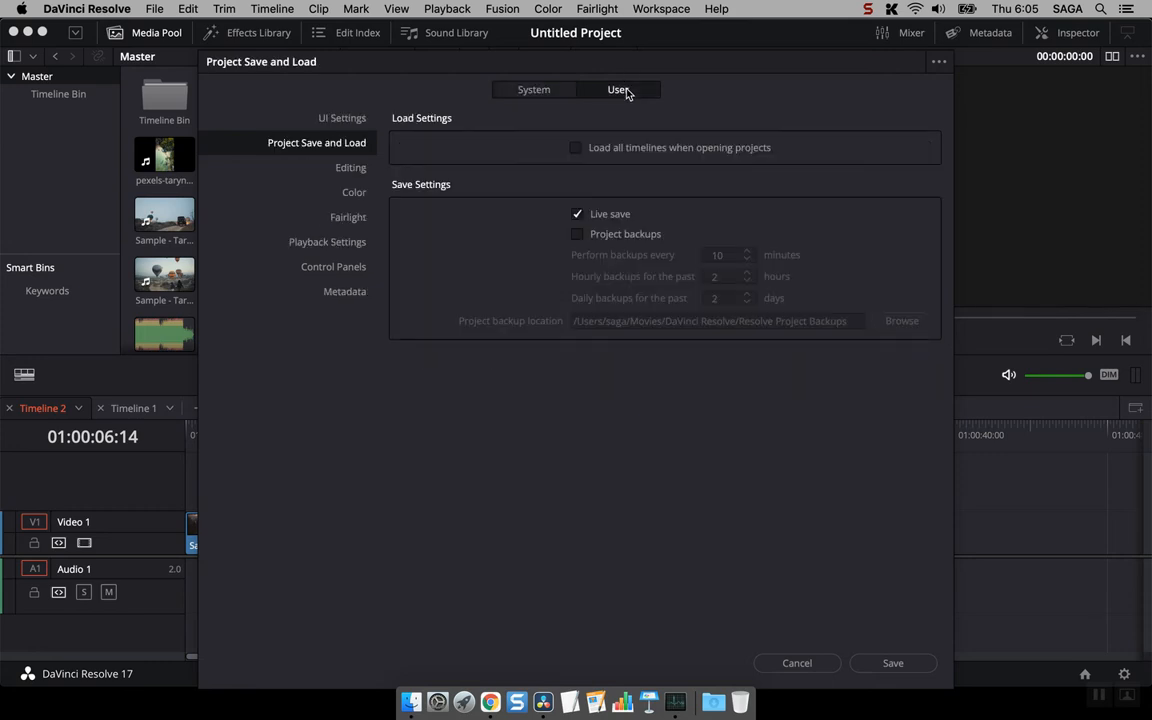
left_click(330, 172)
left_click(607, 288)
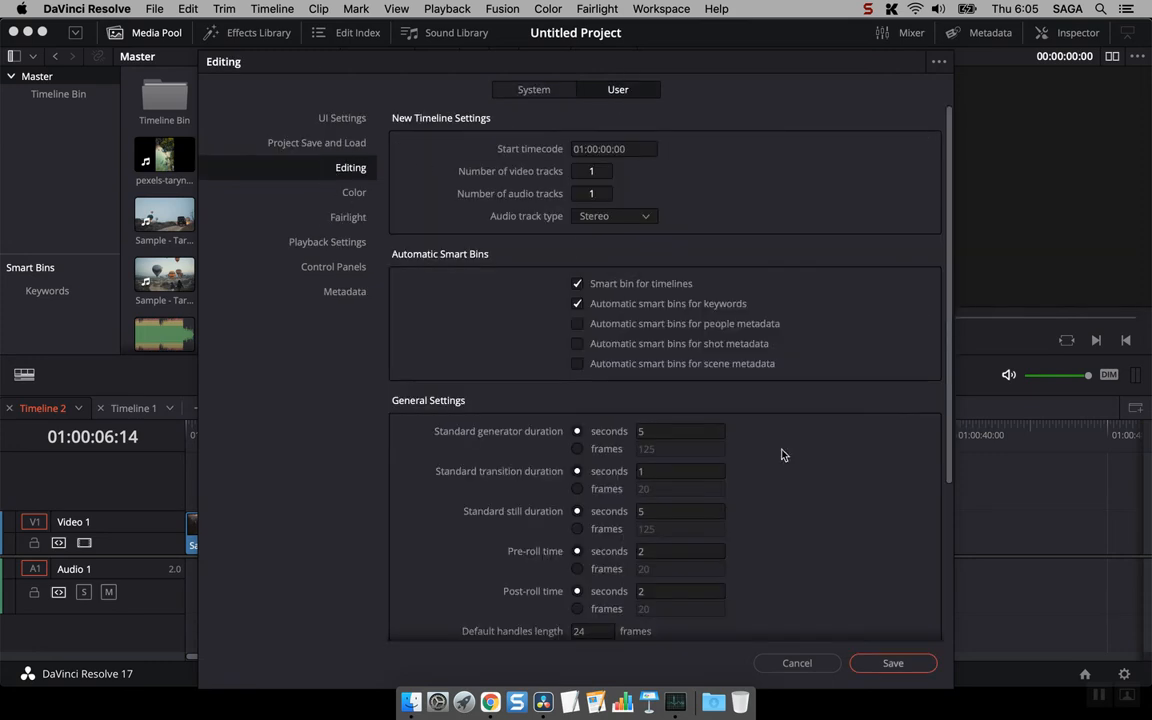
left_click(895, 673)
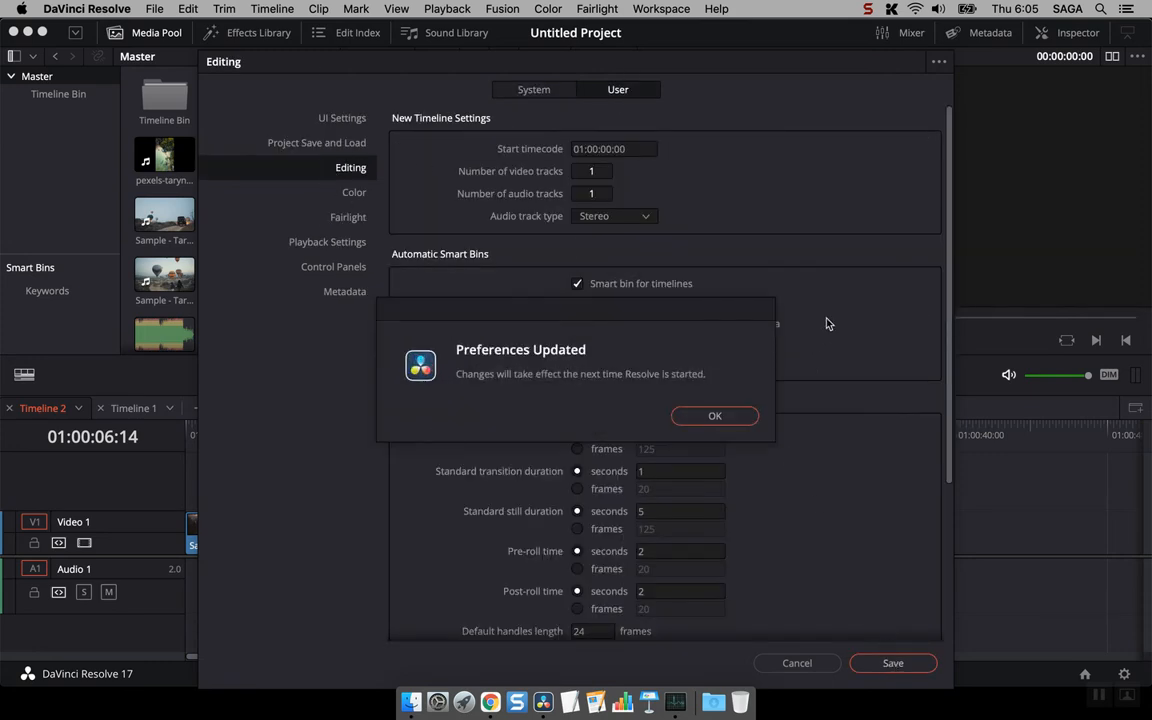
left_click(715, 416)
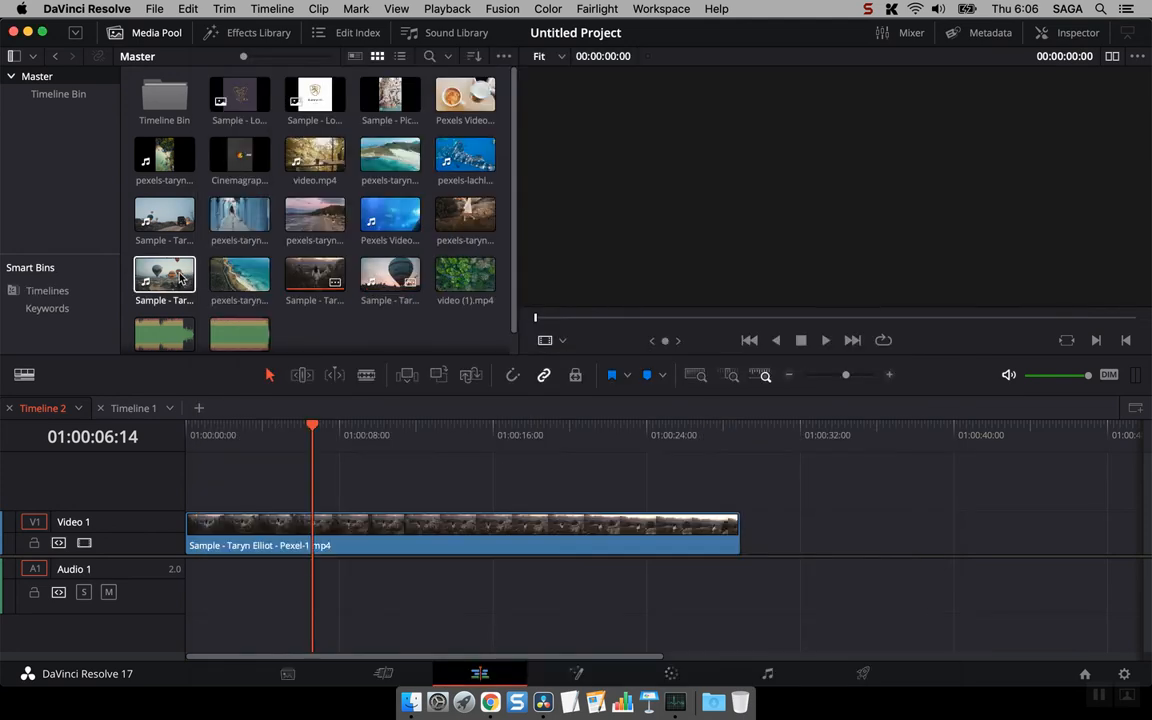
- View the contents of the Timelines smart bin and return to the Master bin
left_click(46, 290)
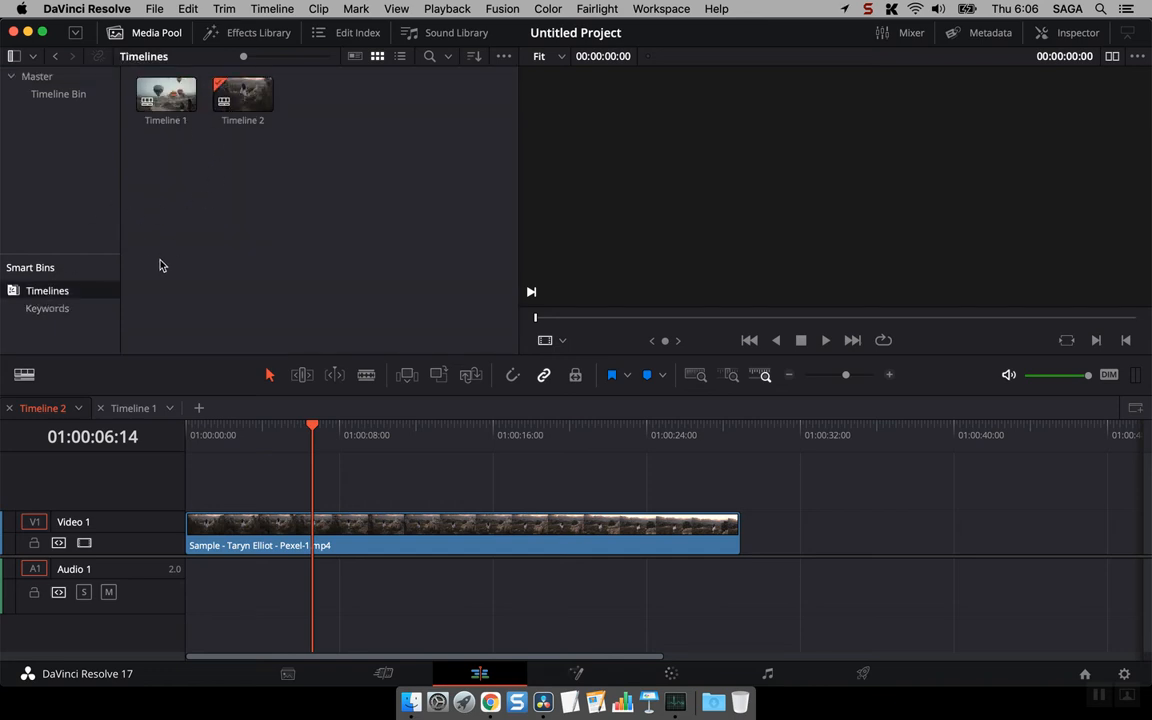
left_click(64, 95)
left_click(70, 79)
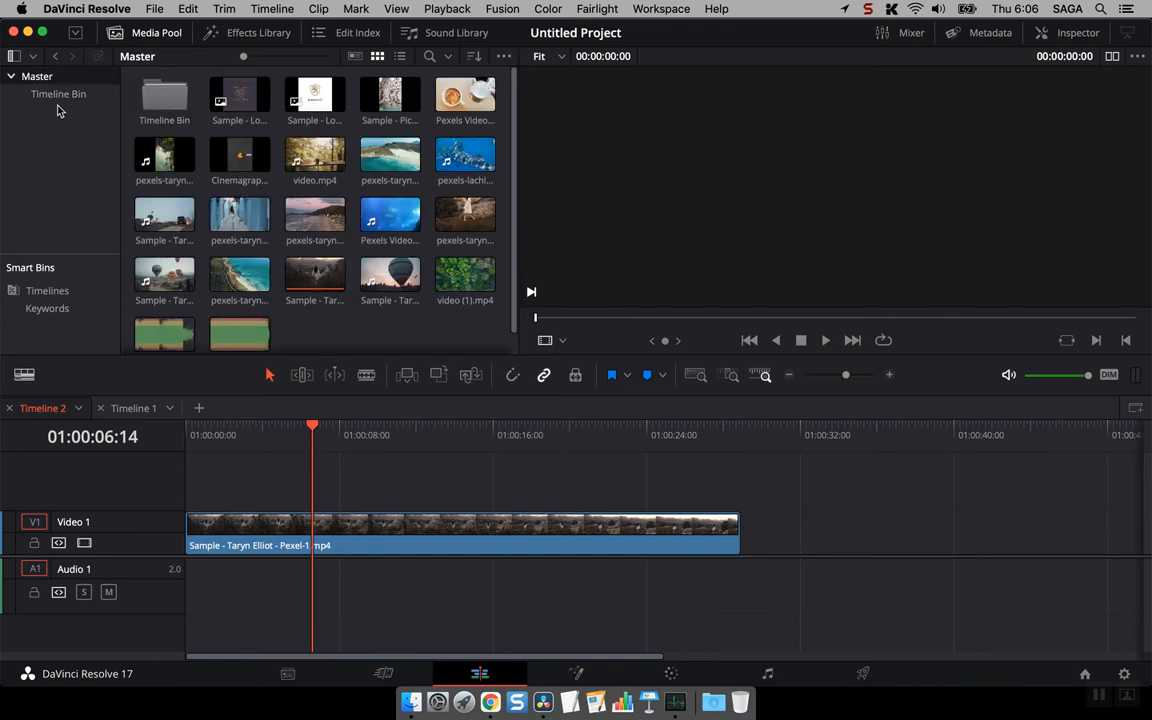
- Move both timelines out of Timeline Bin into the Master bin and remove Timeline Bin
double_click(164, 95)
left_click_drag(280, 160, 48, 86)
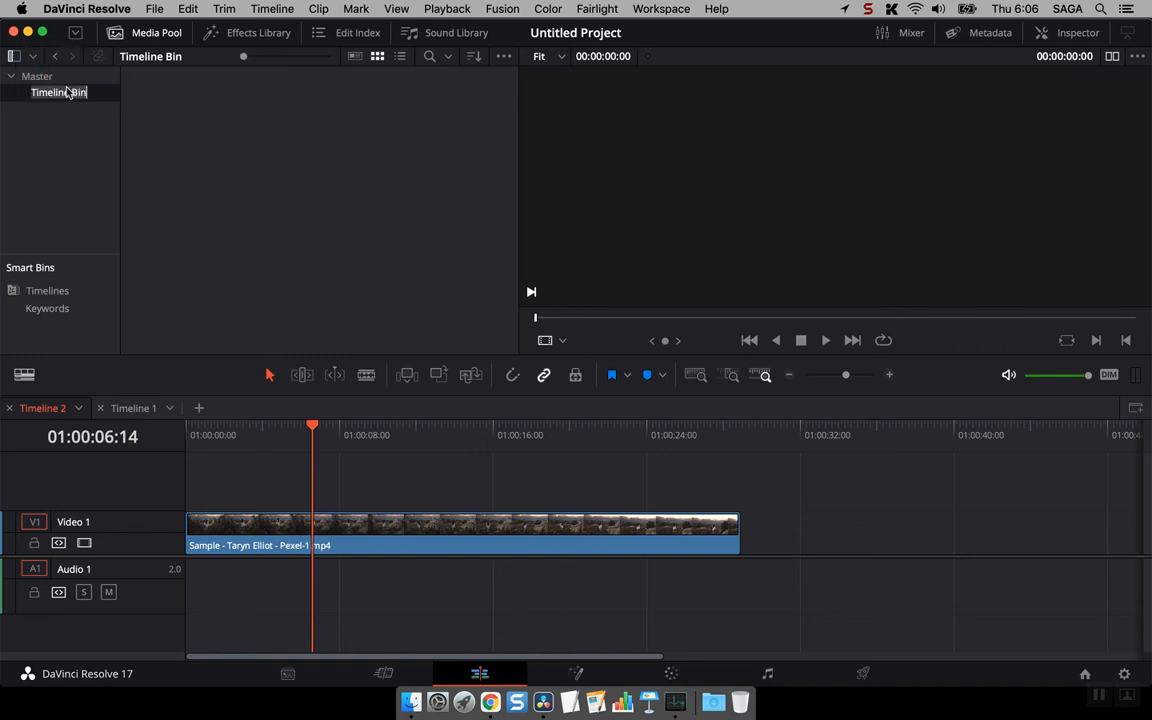
right_click(57, 100)
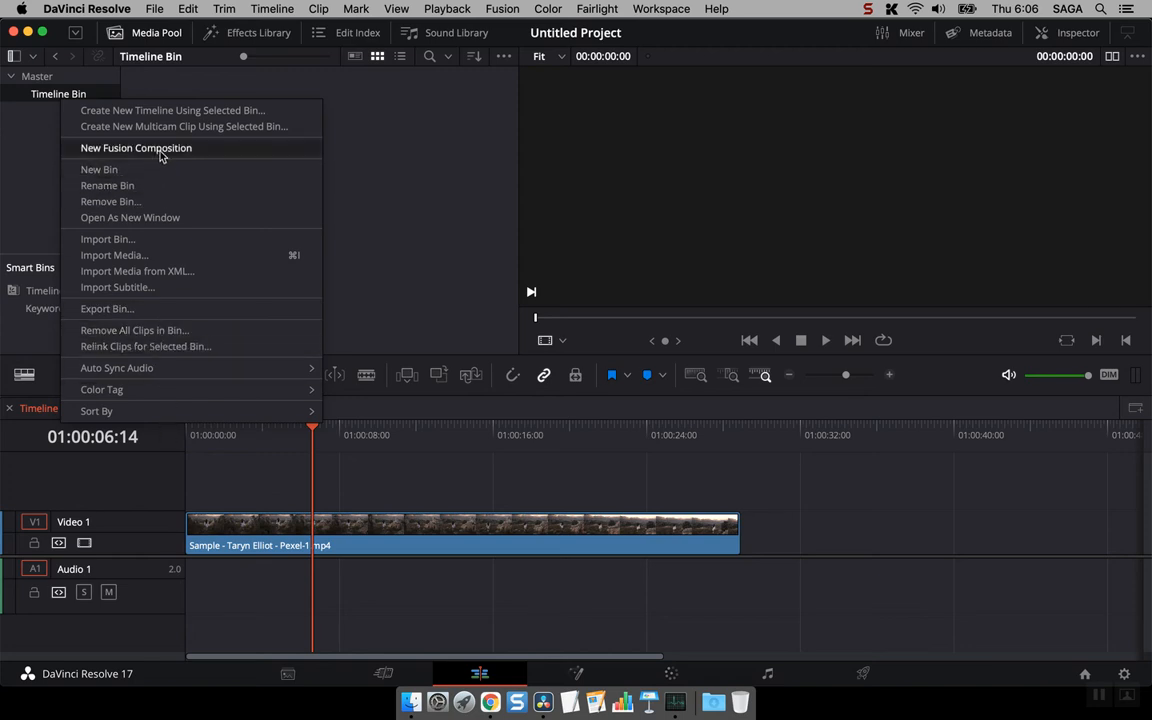
left_click(152, 200)
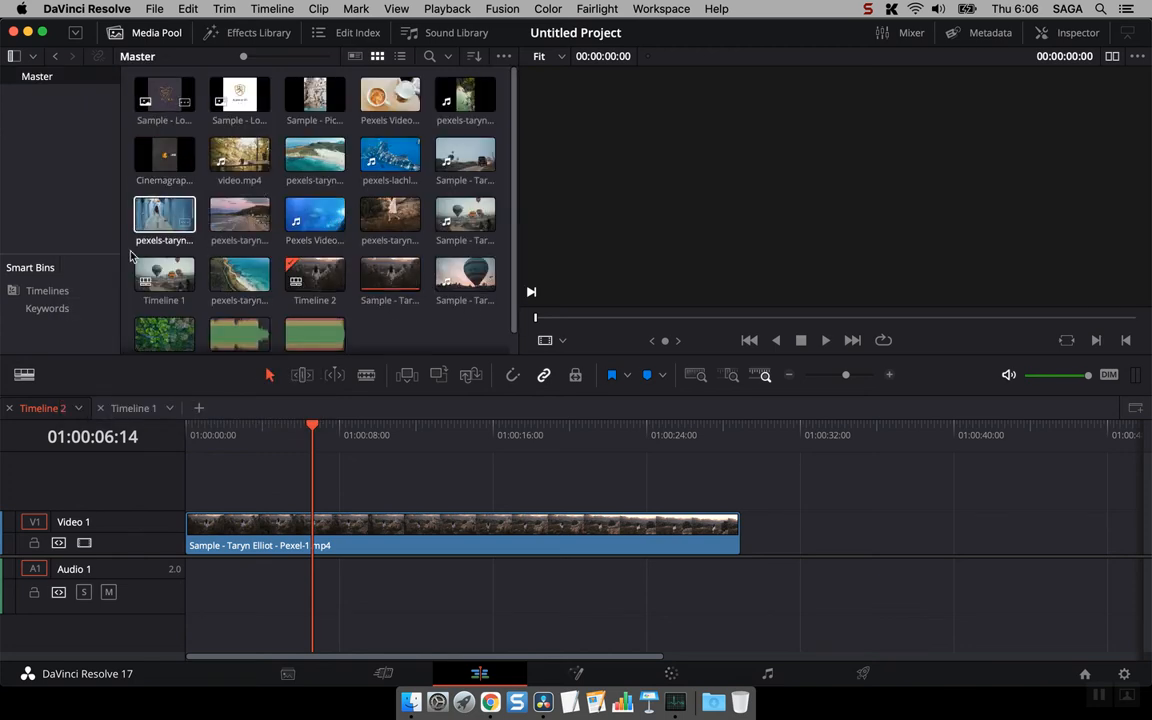
- Review the Timelines smart bin and locate Timeline 1 and Timeline 2 among the clips in the Master bin
left_click(69, 290)
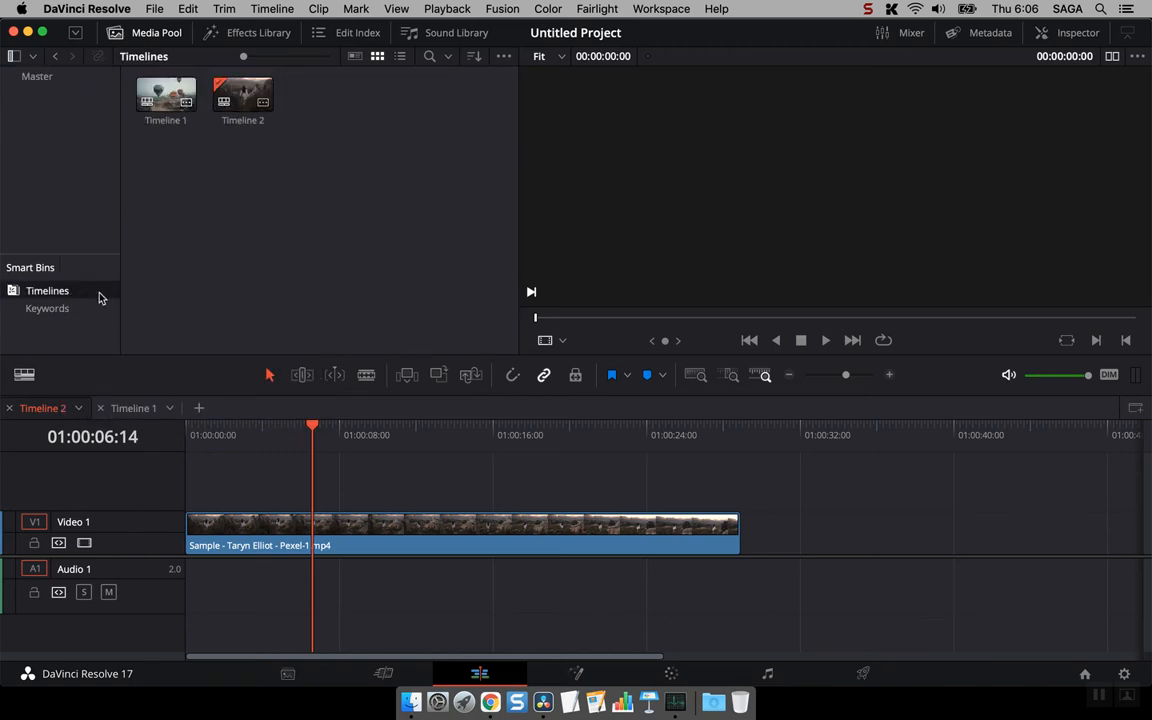
left_click(37, 76)
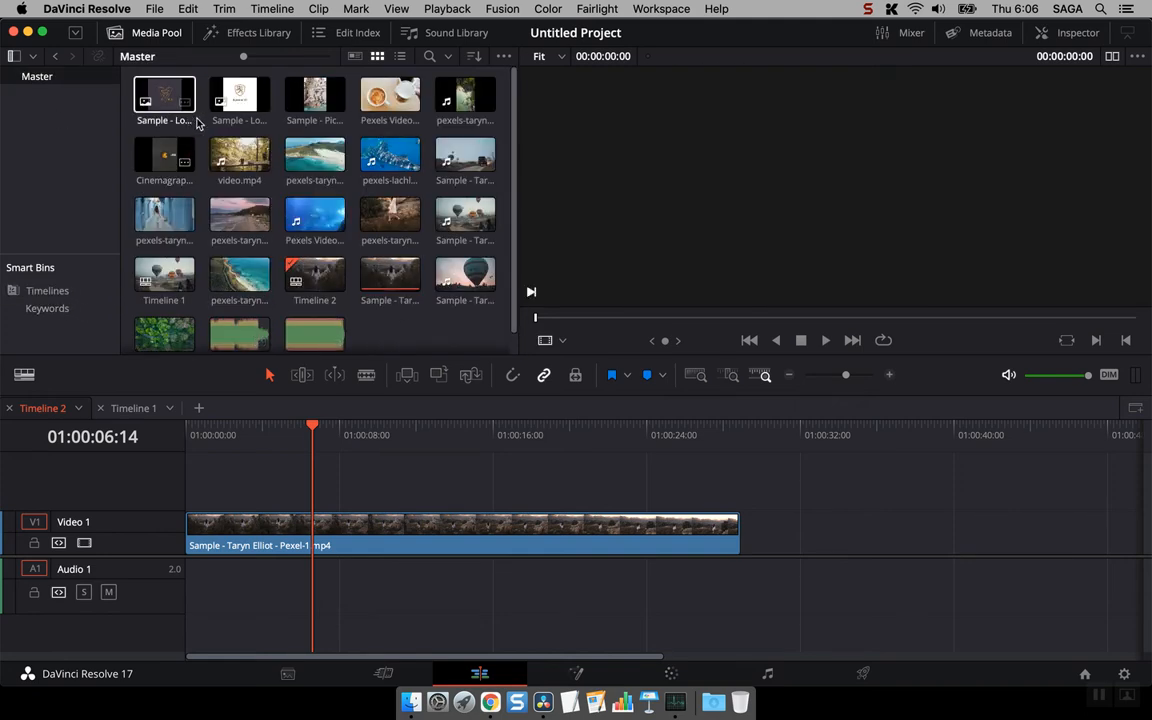
scroll(360, 260, "down", 1)
left_click(316, 258)
left_click(239, 254)
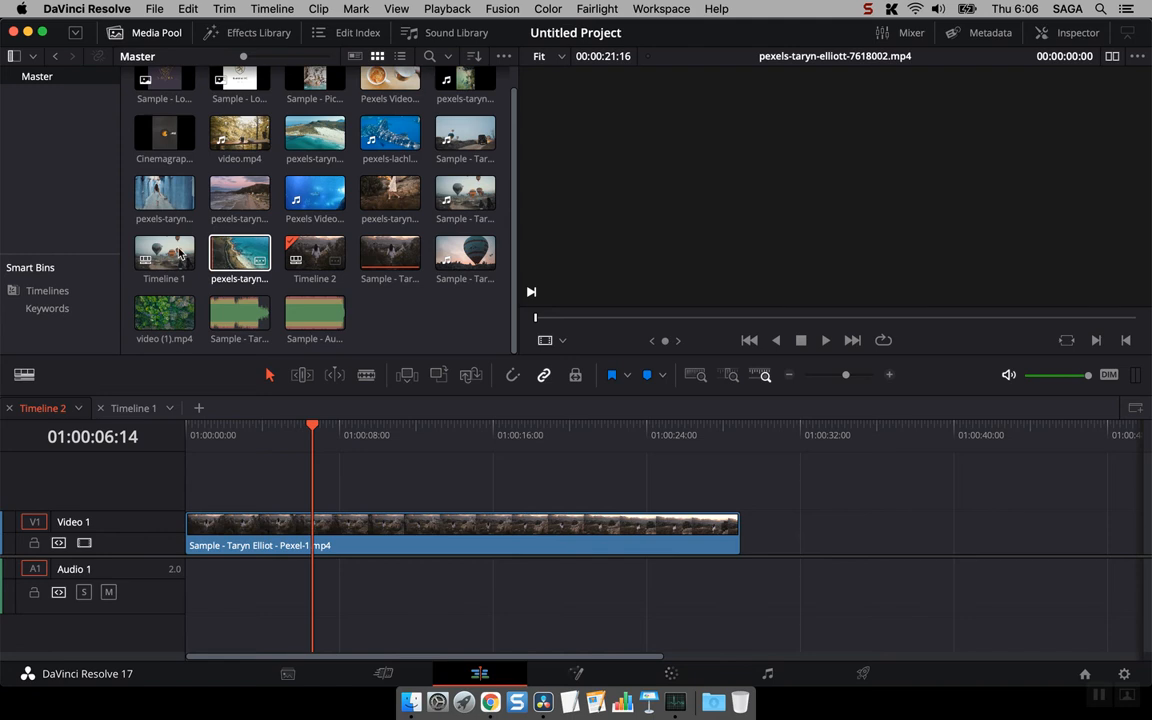
left_click(167, 258)
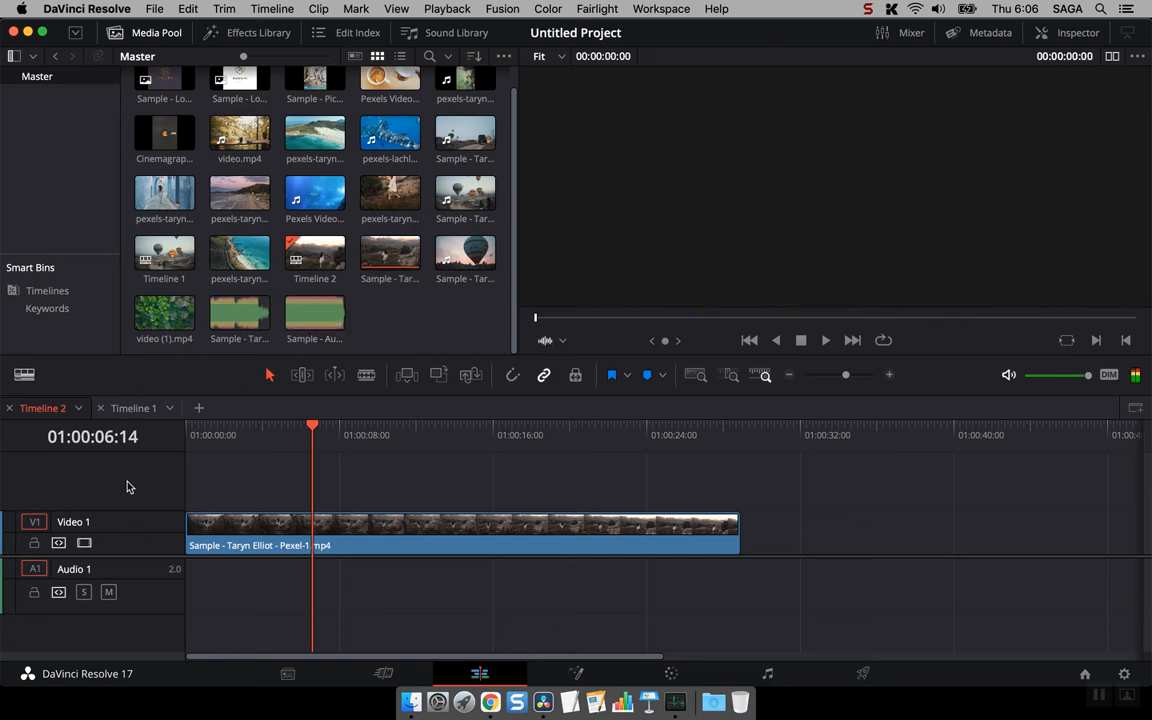
- Switch to Timeline 1, place the playhead at 01:00:07:00 and select the hot-air balloon clip
left_click(133, 409)
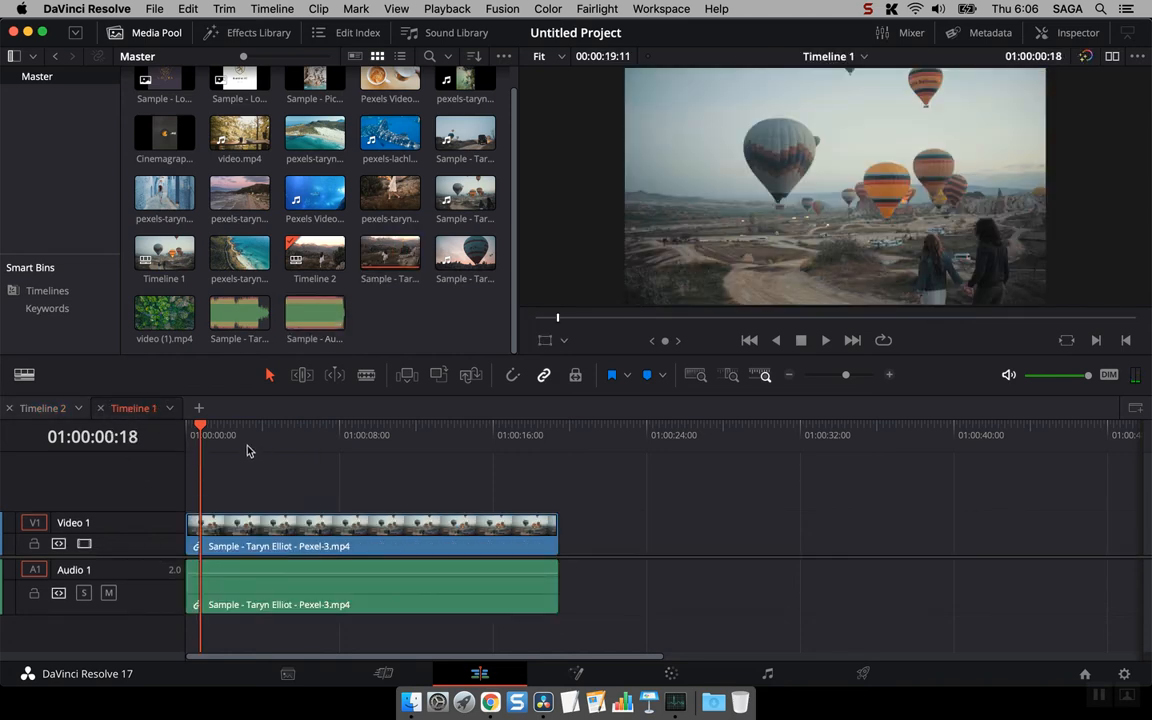
left_click_drag(201, 430, 321, 436)
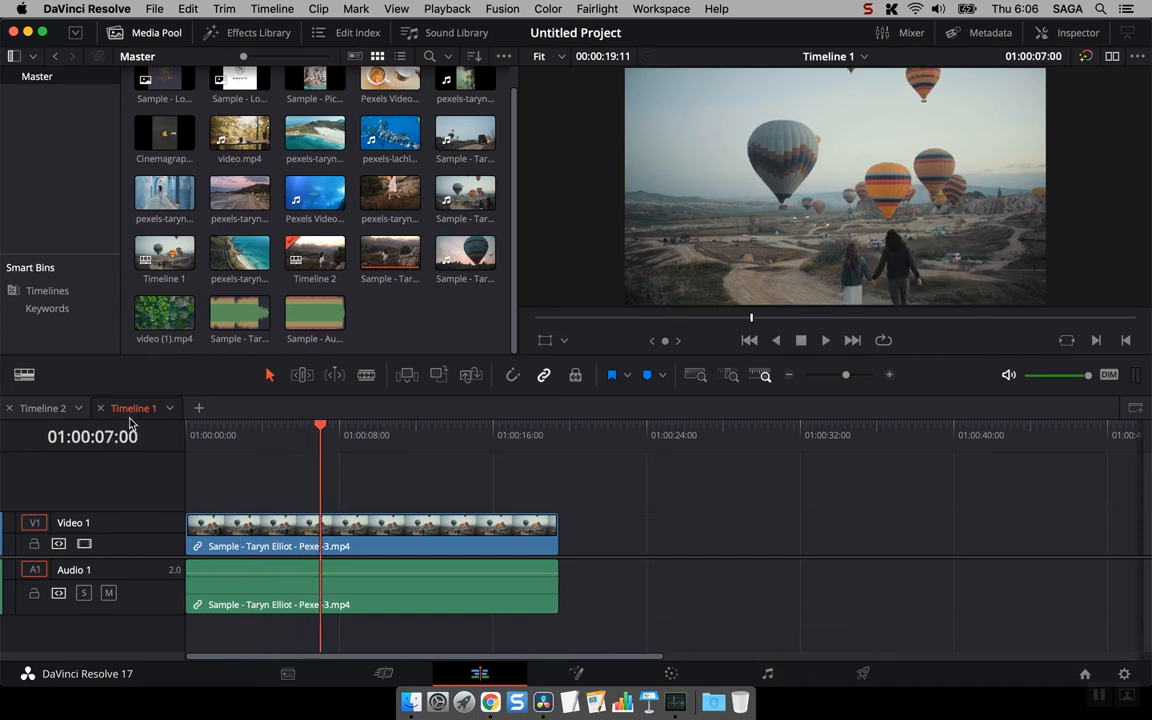
left_click(442, 540)
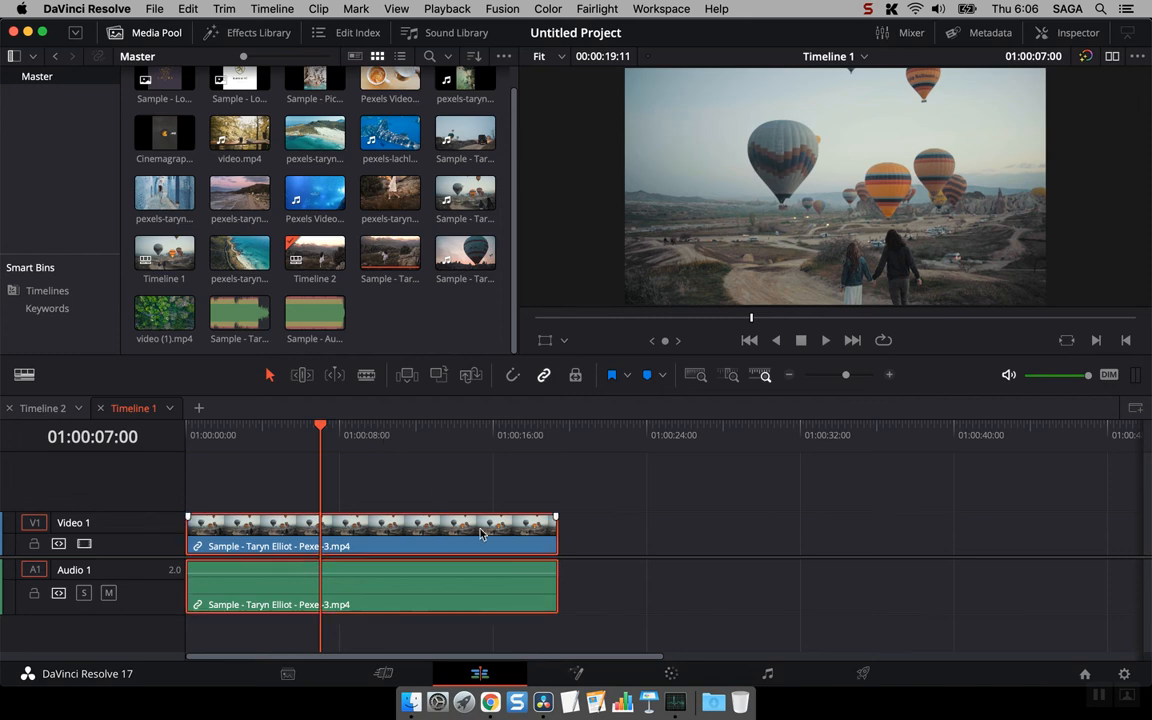
- Open the balloon clip on the Color page and pull the custom curve's white and black points inward
left_click(673, 673)
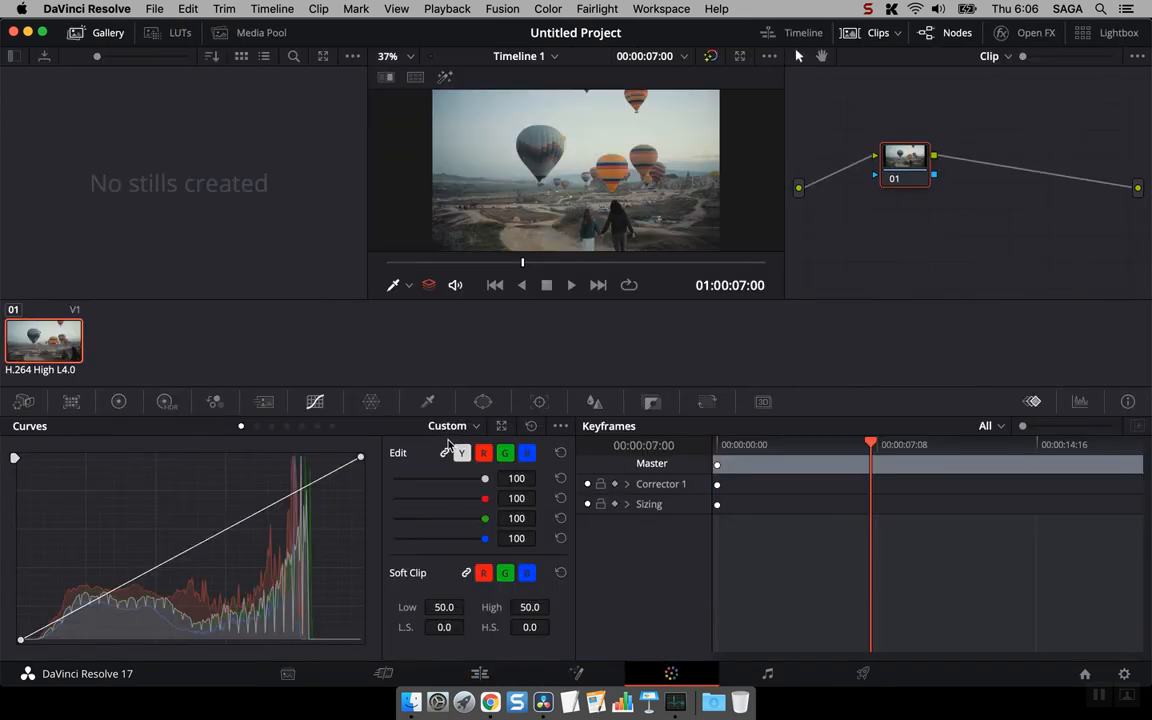
left_click_drag(361, 458, 320, 457)
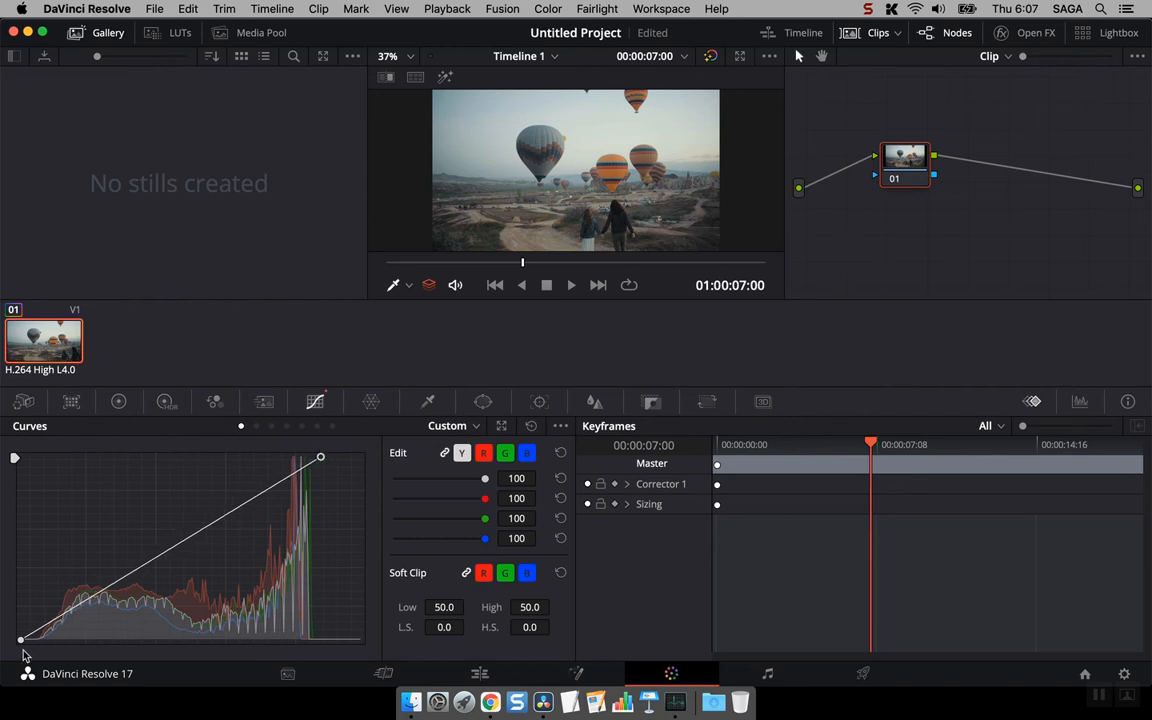
left_click_drag(20, 641, 37, 642)
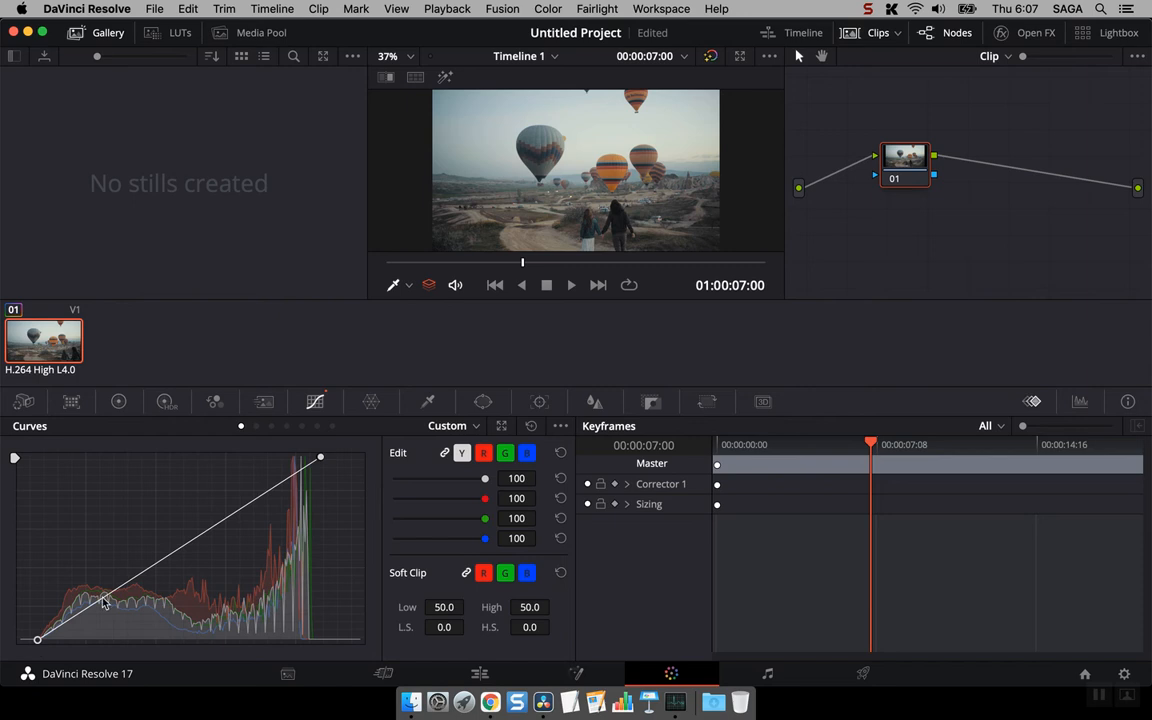
- Set the balloon clip's saturation to 27.20 and review it on the Edit page with the playhead at 01:00:03:11
left_click(118, 401)
left_click_drag(322, 644, 298, 644)
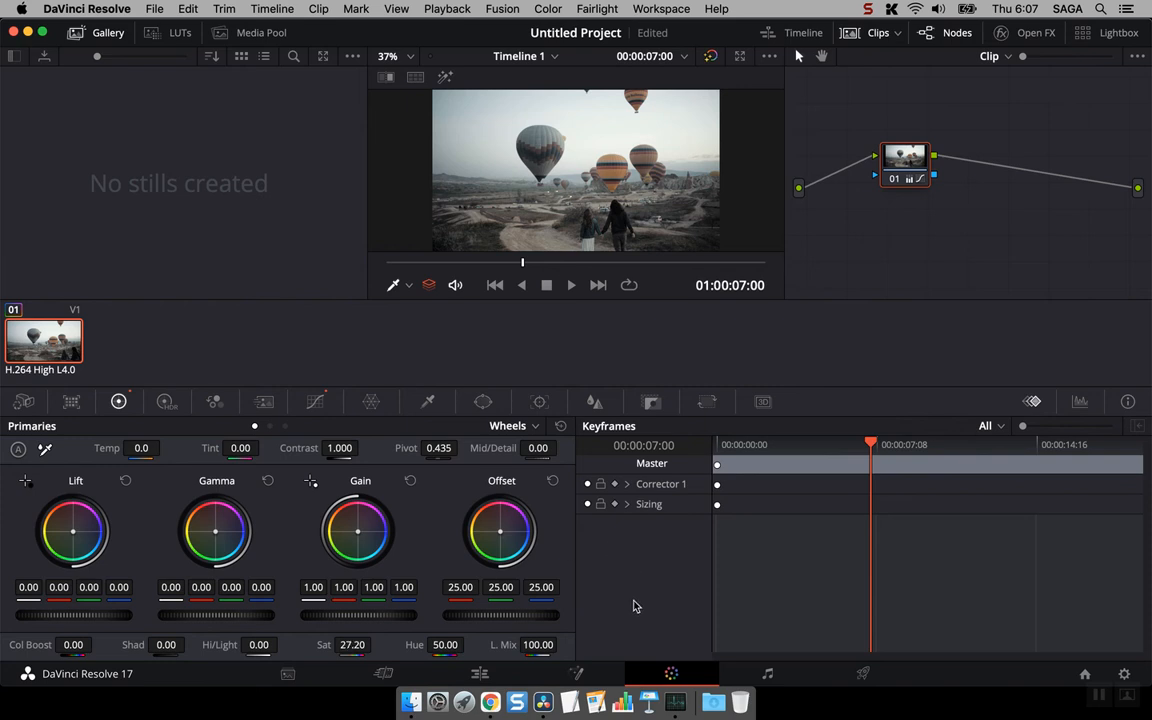
left_click(479, 673)
left_click_drag(358, 436, 252, 434)
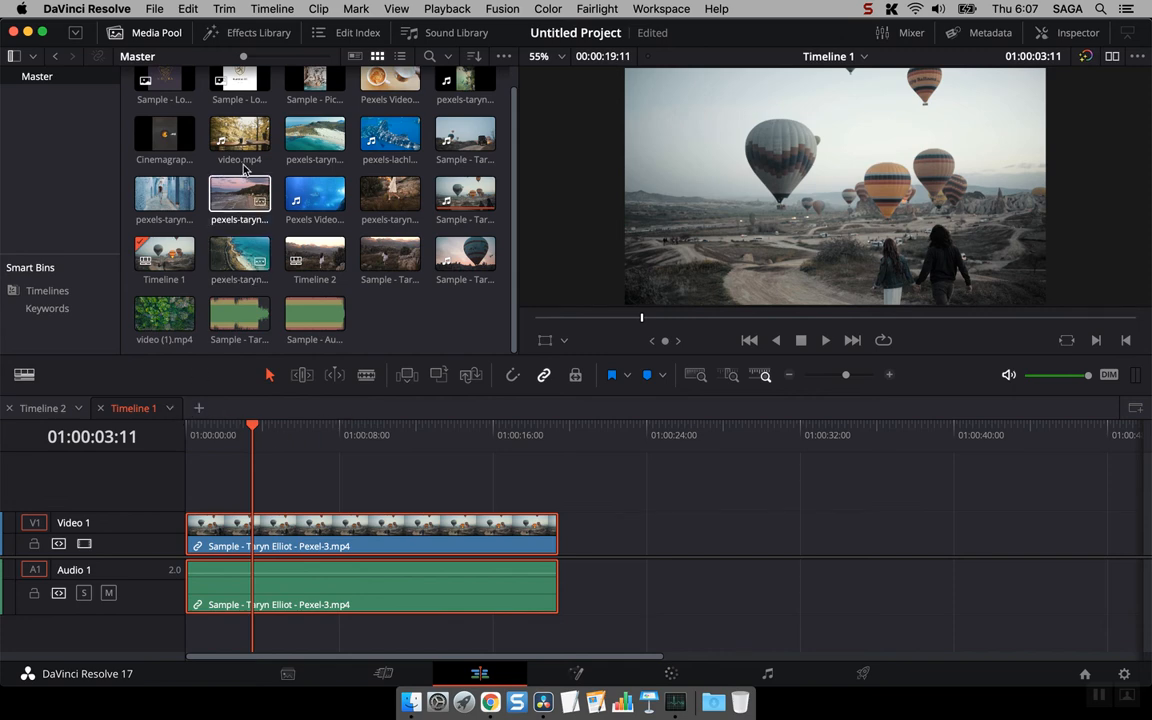
- Add another timeline tab and create a new timeline in it from the aerial coastline clip
left_click(154, 9)
left_click(185, 78)
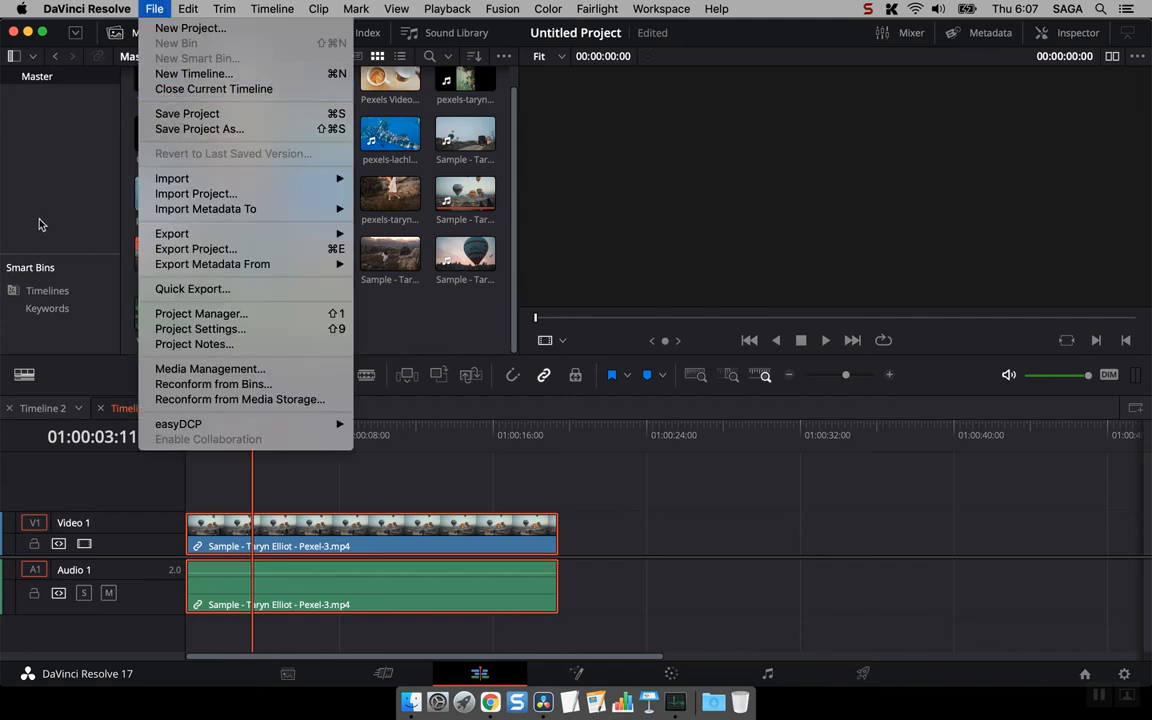
left_click(199, 411)
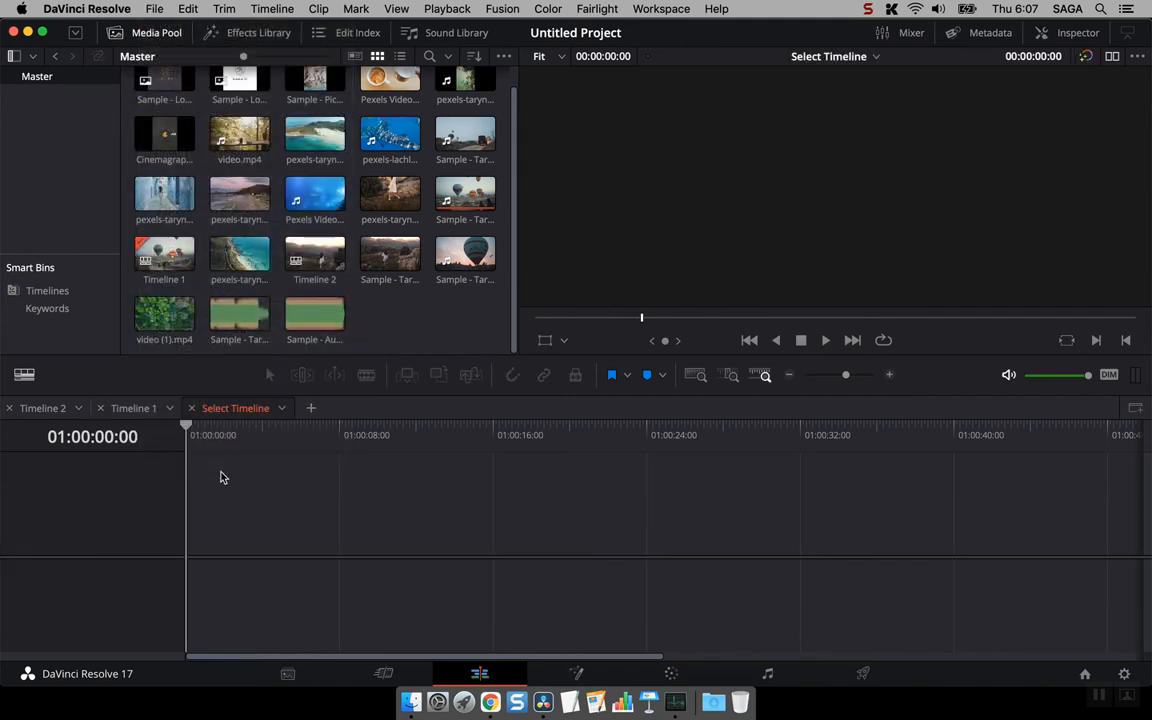
left_click_drag(238, 268, 186, 530)
mouse_move(312, 528)
left_mouse_down()
mouse_move(338, 527)
mouse_move(326, 536)
left_mouse_up()
- Examine the options available for Timeline 3 in the Master bin, including its clip colors and timeline commands
right_click(177, 104)
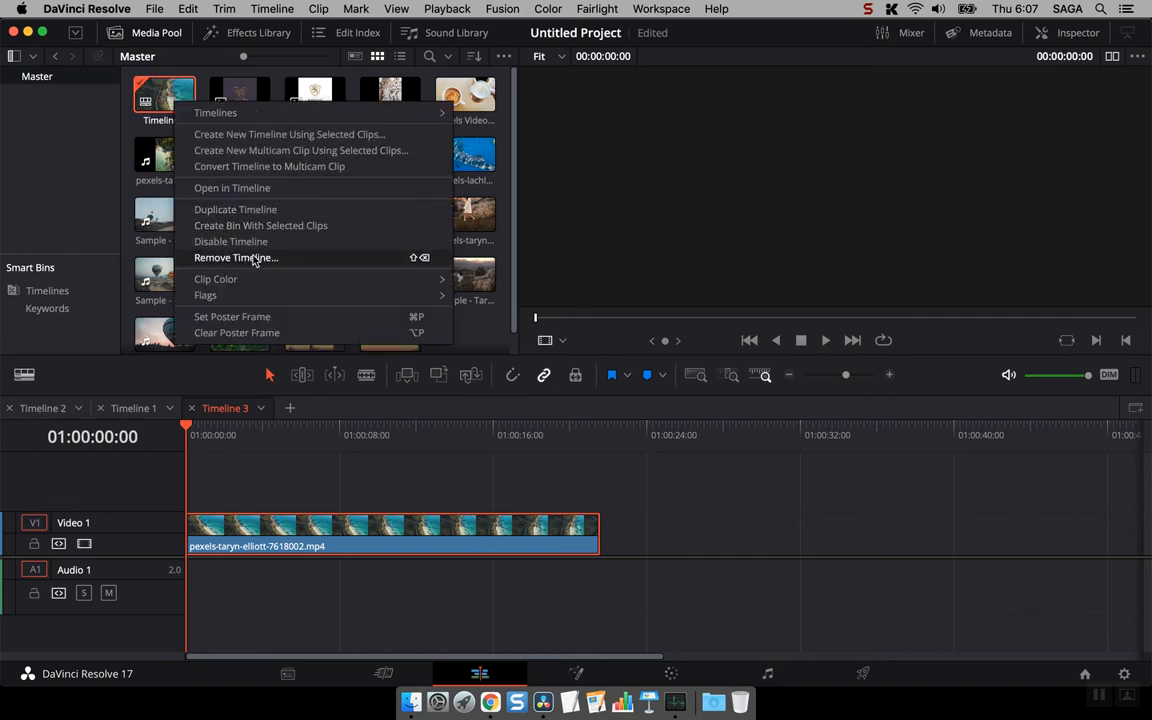
mouse_move(268, 293)
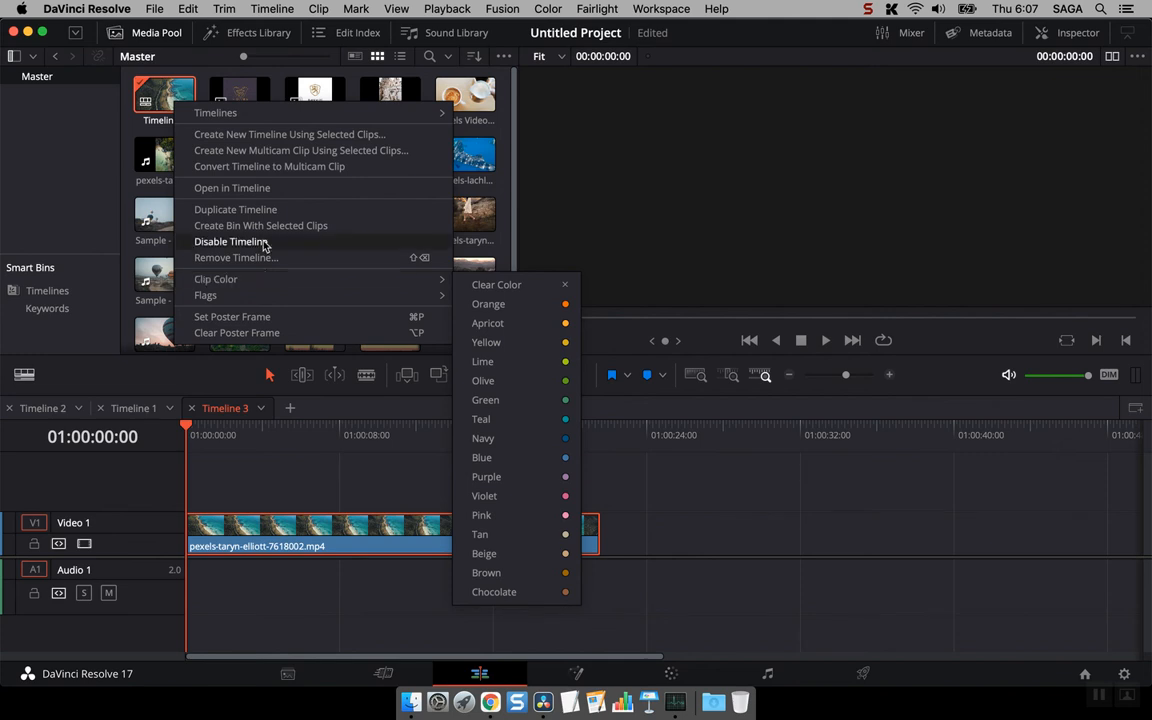
mouse_move(262, 112)
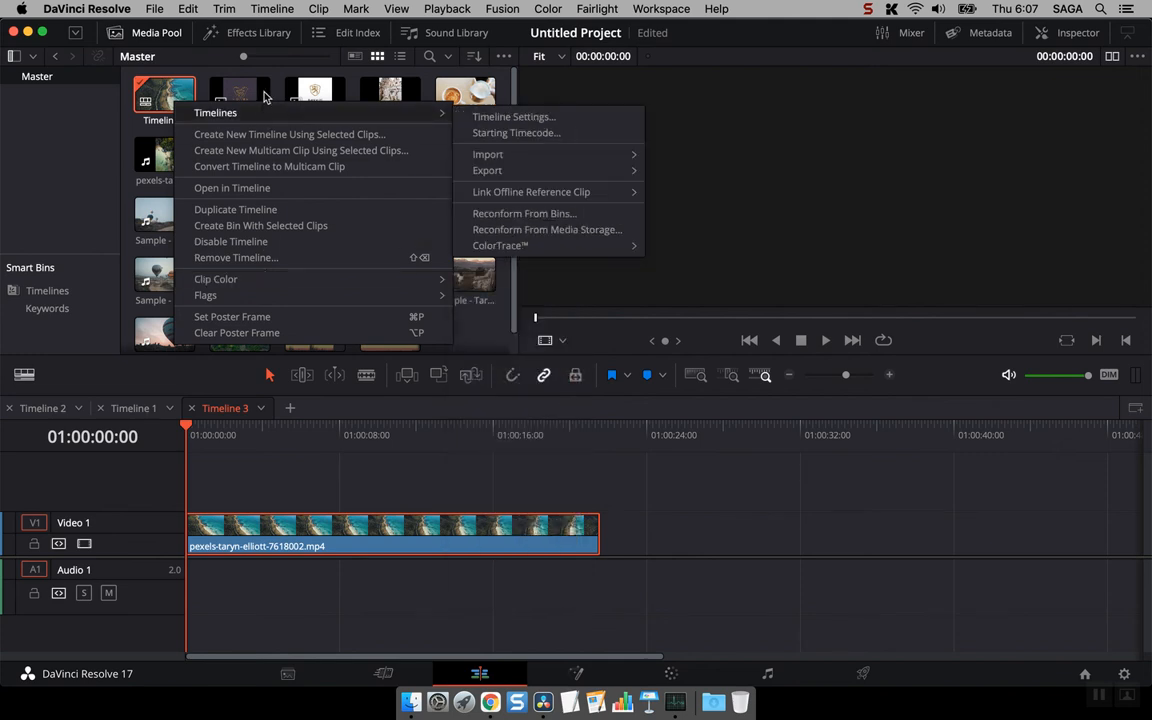
- Rename Timeline 3 in the Master bin to "Beach Timeline"
left_click(149, 92)
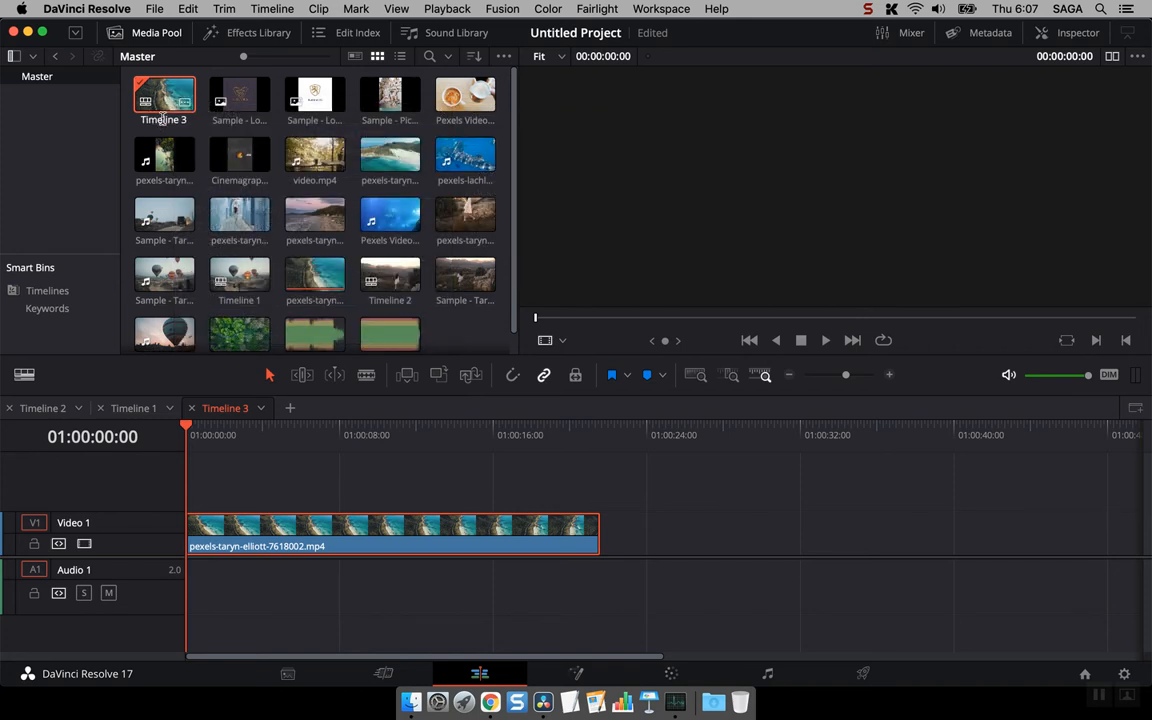
left_click(187, 120)
key("BackSpace")
key("BackSpace")
key("BackSpace")
key("BackSpace")
key("BackSpace")
key("BackSpace")
key("BackSpace")
key("BackSpace")
key("BackSpace")
key("BackSpace")
type("Beach Timeline")
key("Return")
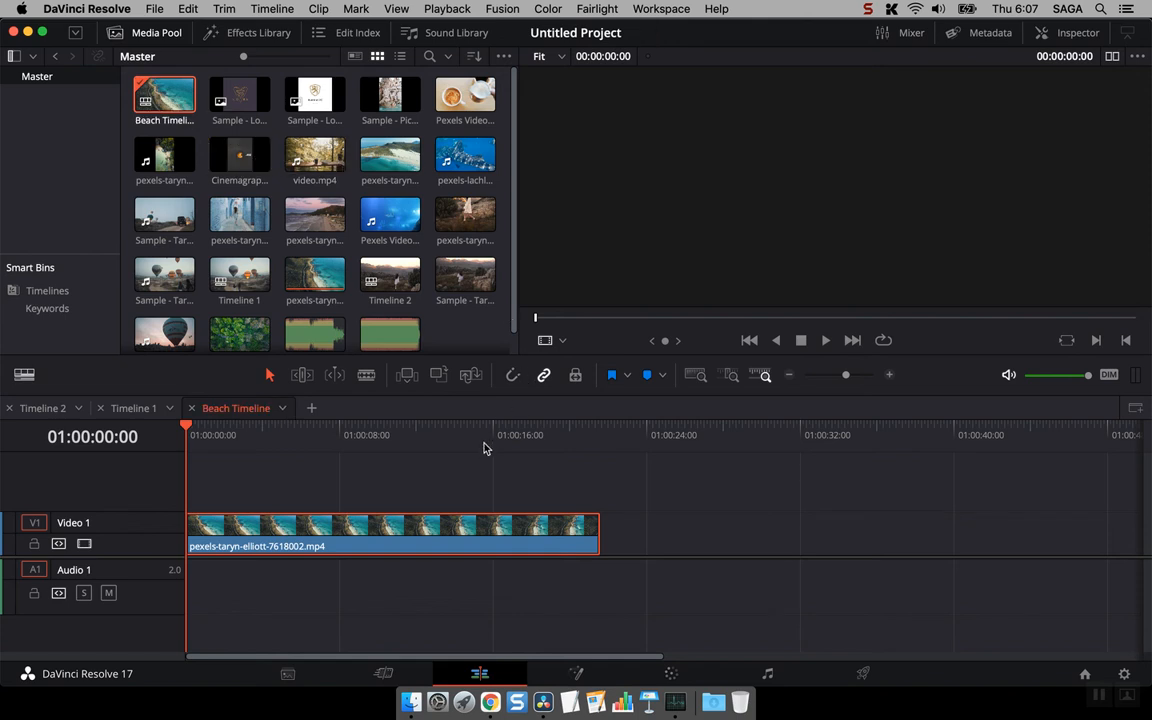
- Scrub Beach Timeline to 01:00:03:09 and switch to Timeline 1
left_click(222, 455)
left_click_drag(207, 435, 258, 432)
left_click(133, 408)
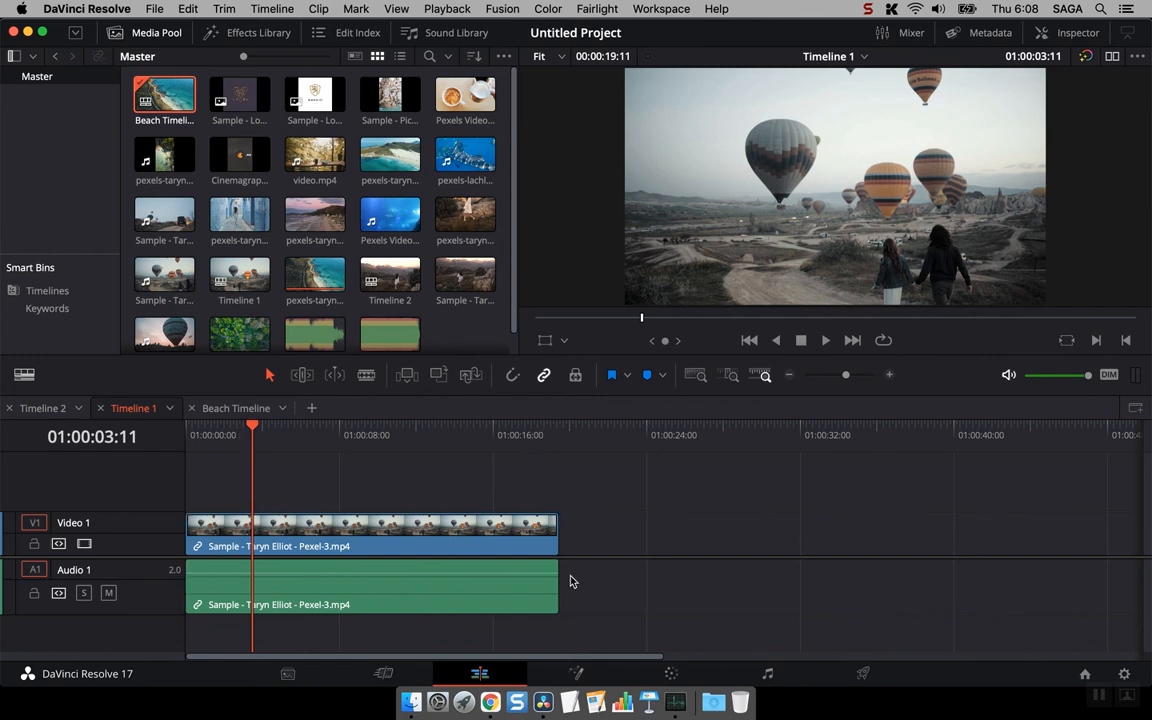
- Hide the media pool, enlarge the timeline area upward and add a second stacked timeline below Timeline 1
left_click(156, 33)
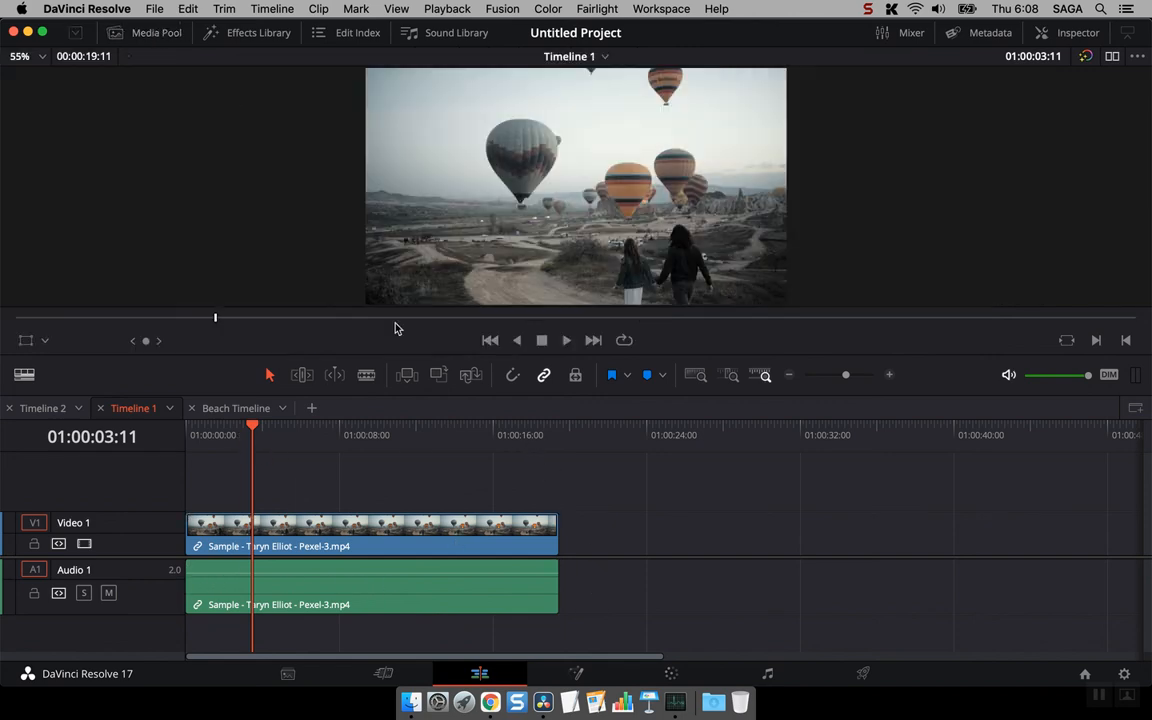
left_click_drag(412, 353, 413, 239)
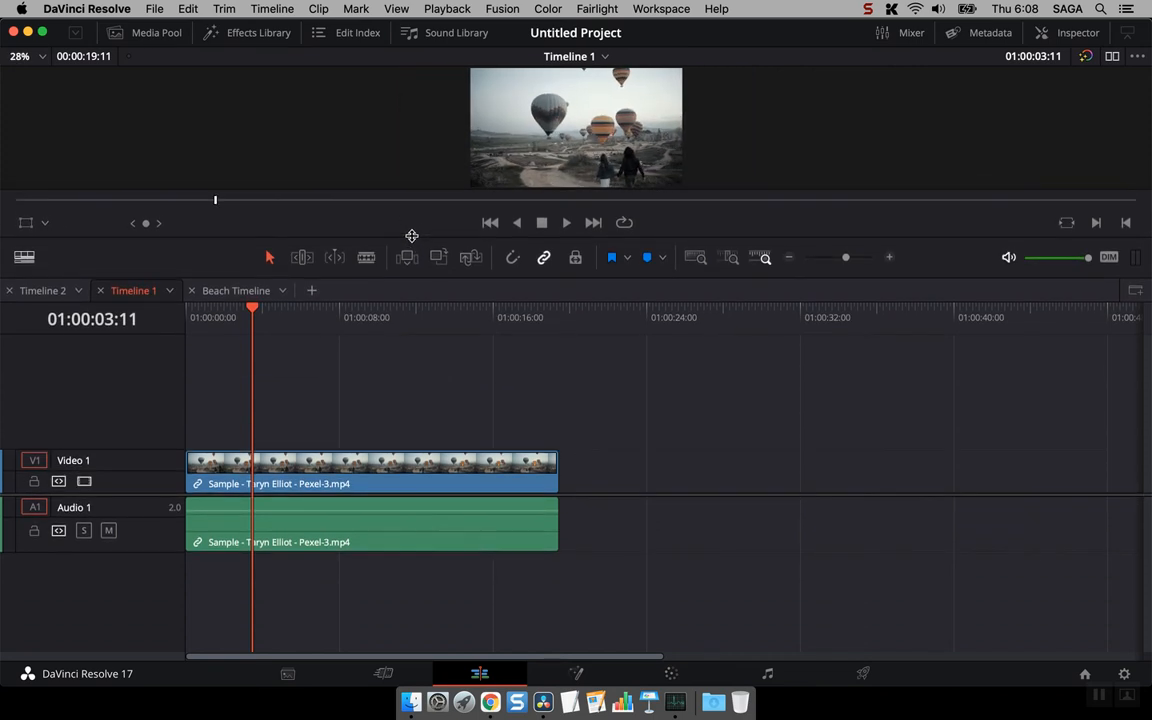
left_click(1136, 291)
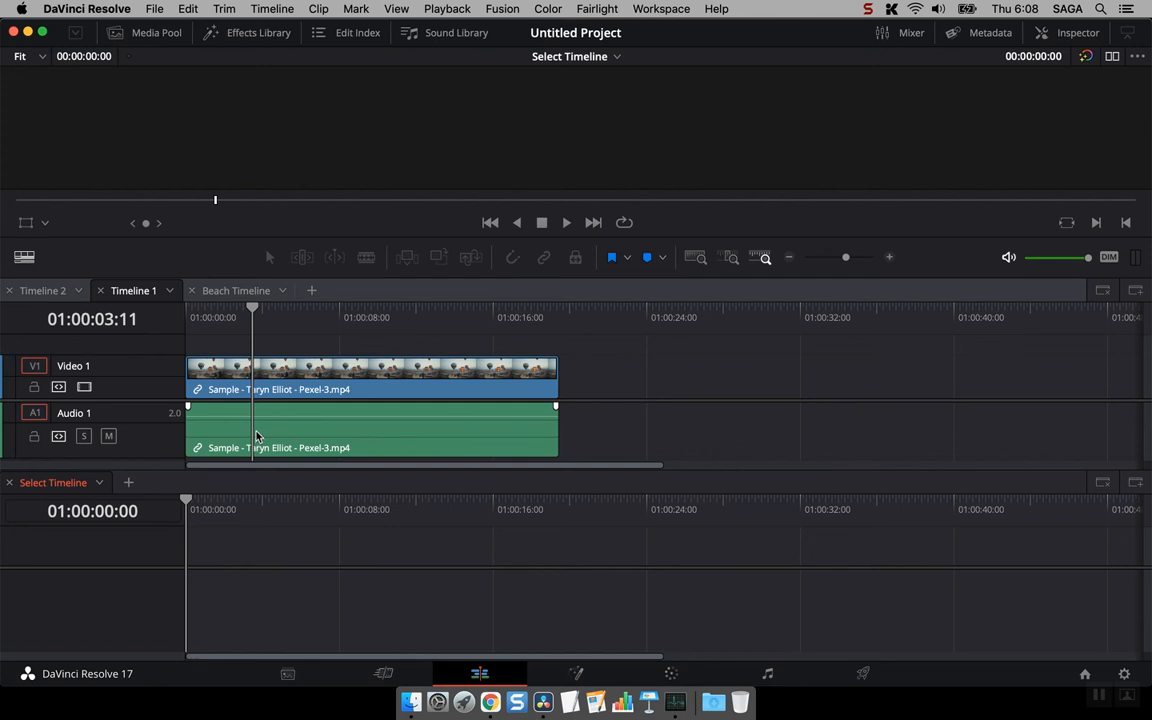
- Move Timeline 1's playhead to the start and play the balloon clip briefly to 01:00:00:22
left_click(171, 304)
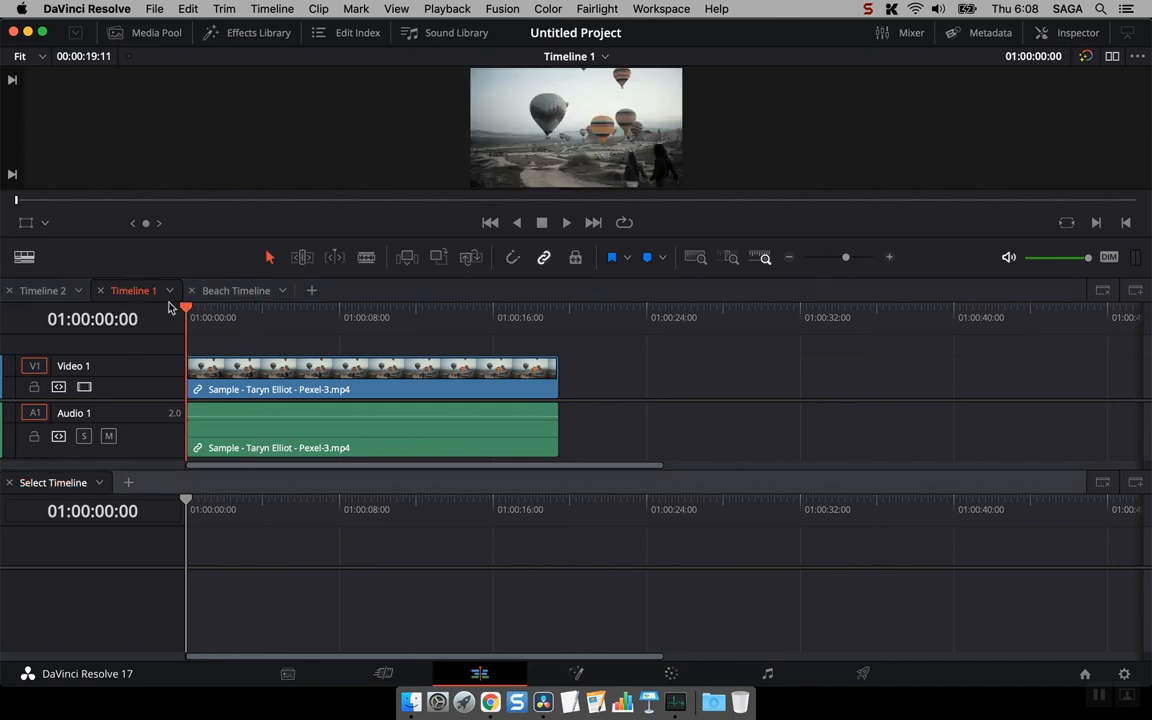
key("space")
key("space")
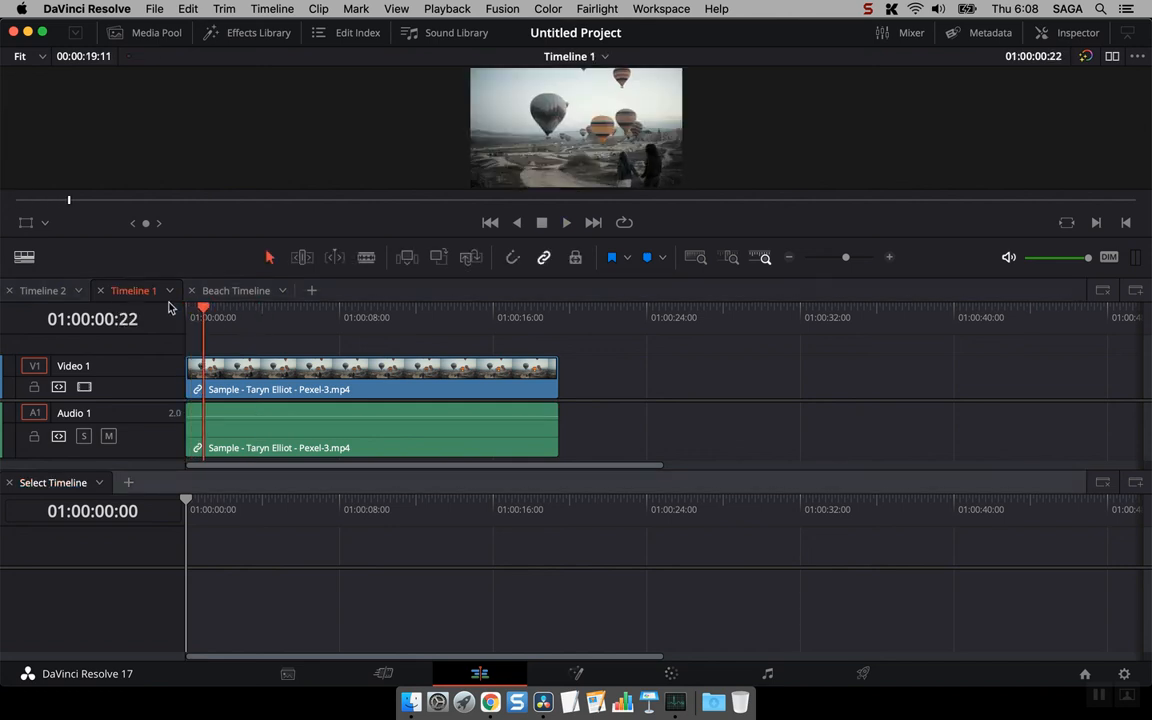
- Close the Beach Timeline tab in the upper stack and load Beach Timeline into the empty lower one
left_click(311, 506)
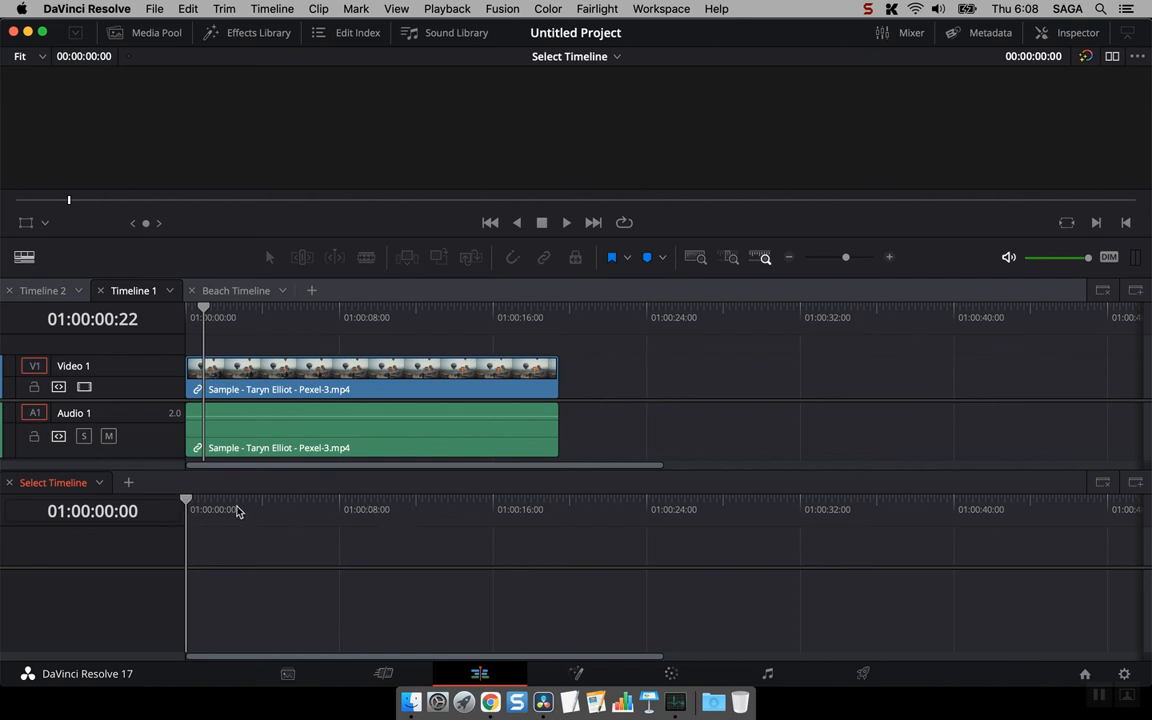
left_click(97, 484)
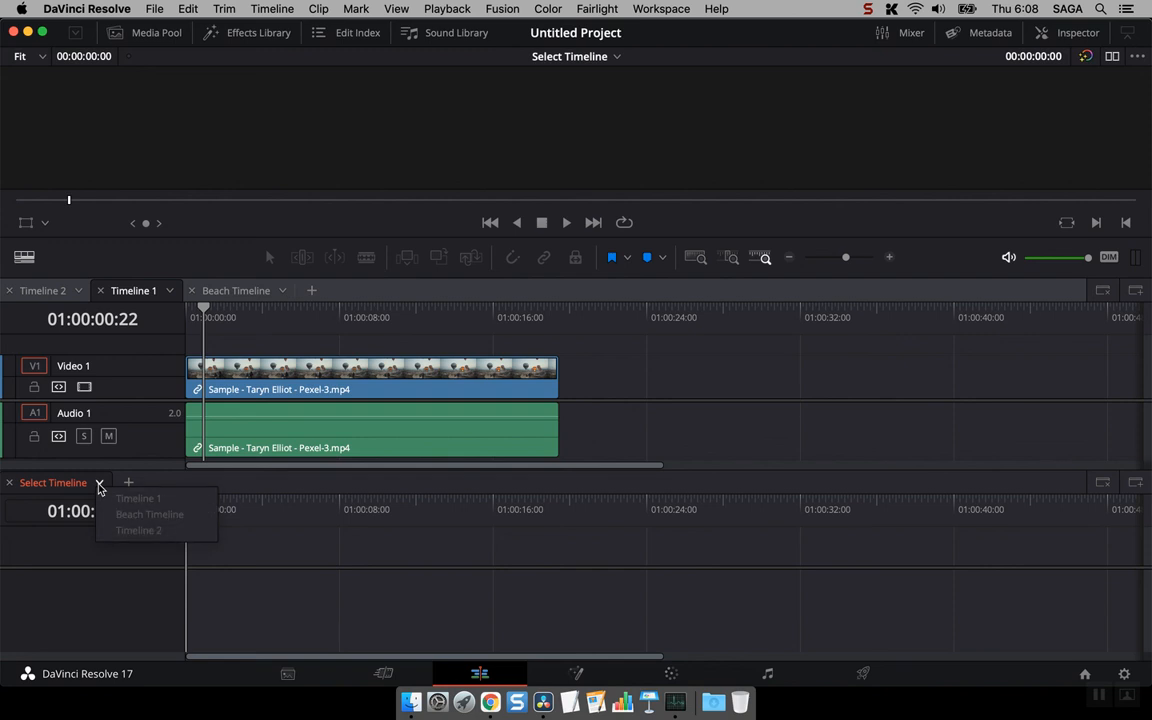
left_click(231, 296)
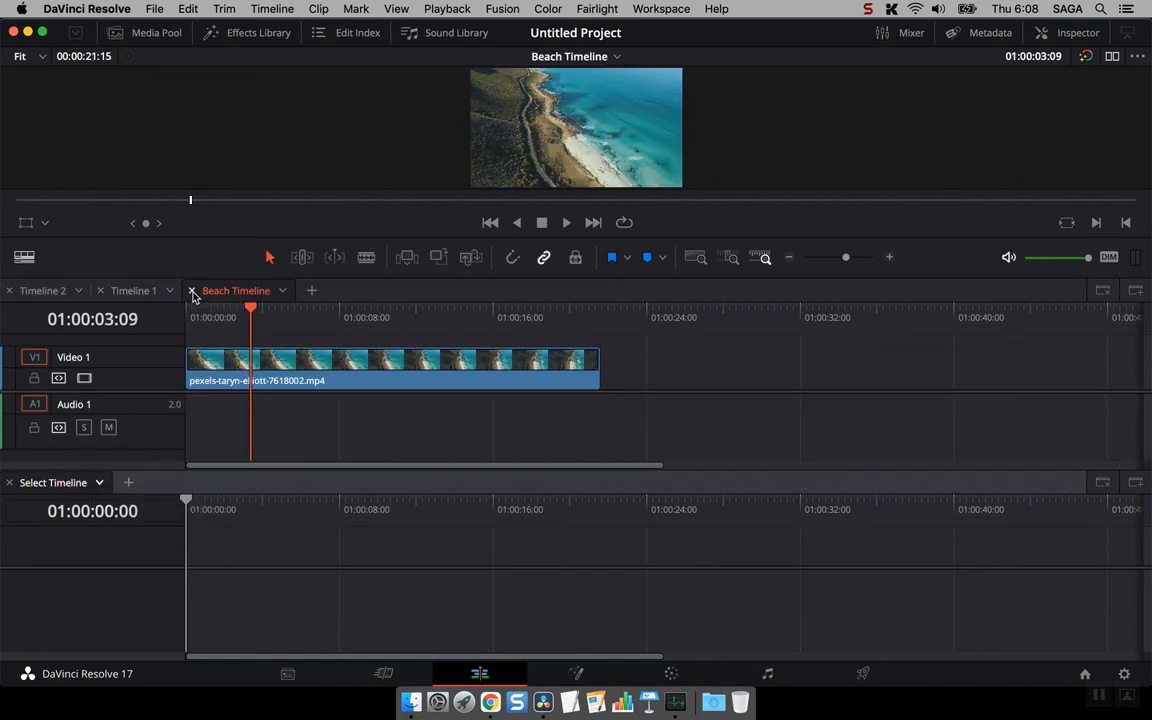
left_click(192, 292)
left_click(92, 485)
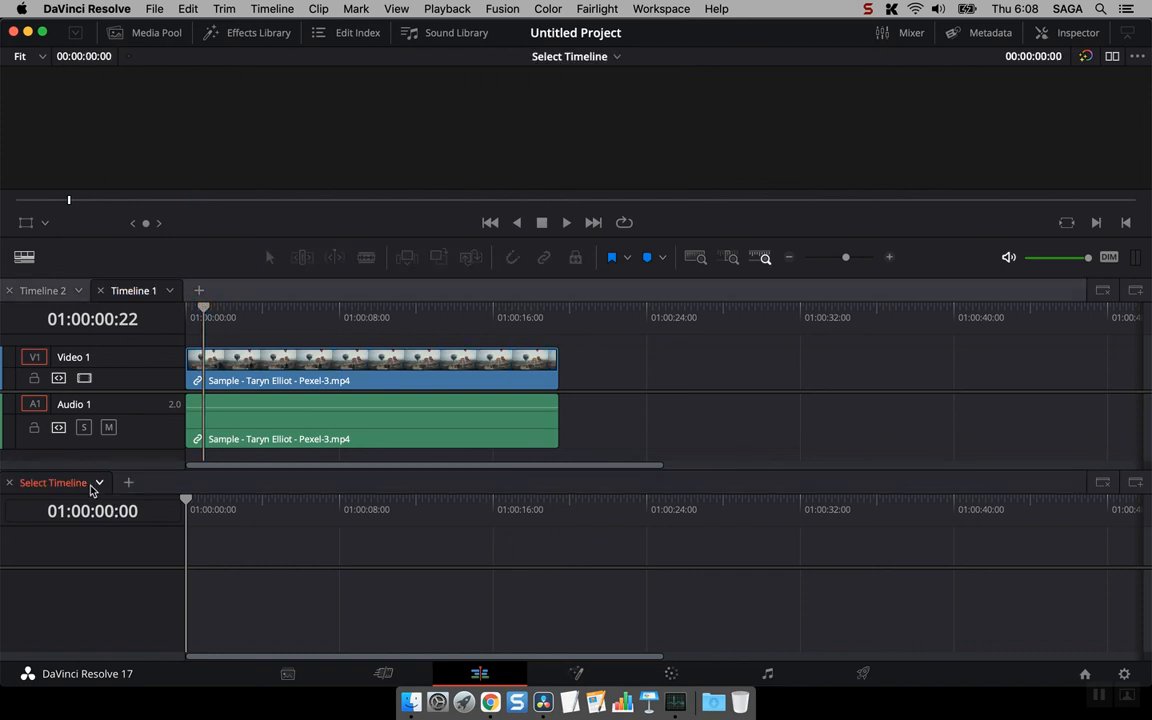
left_click(98, 485)
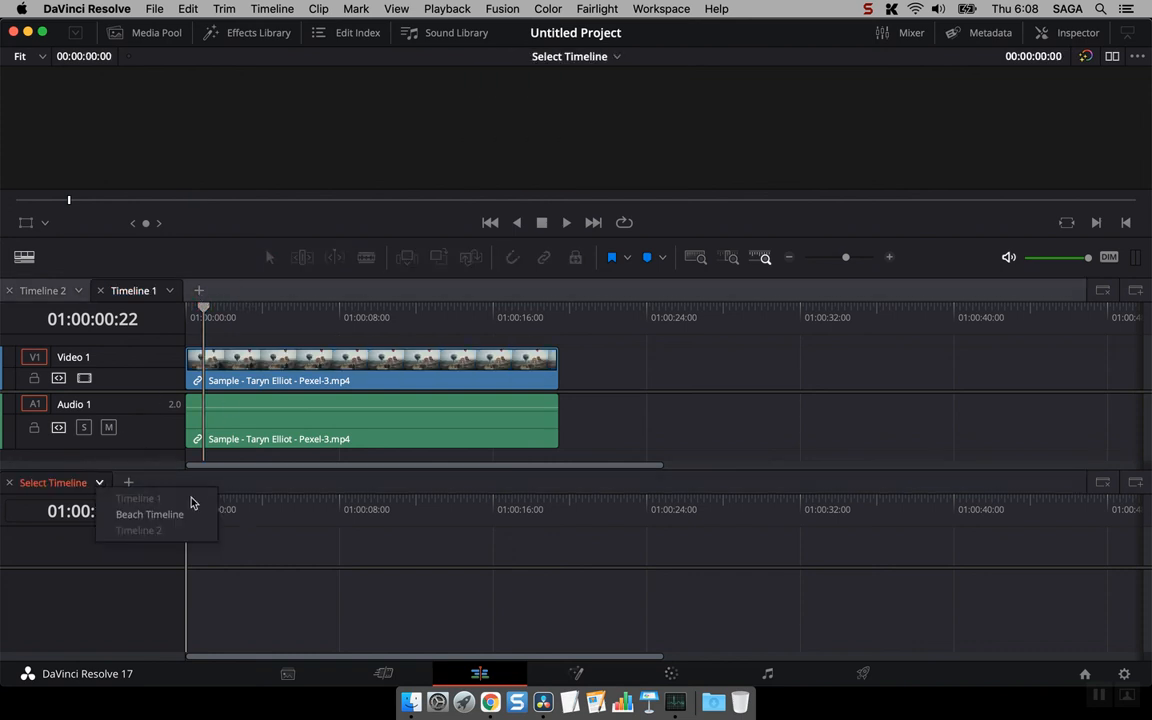
left_click(150, 515)
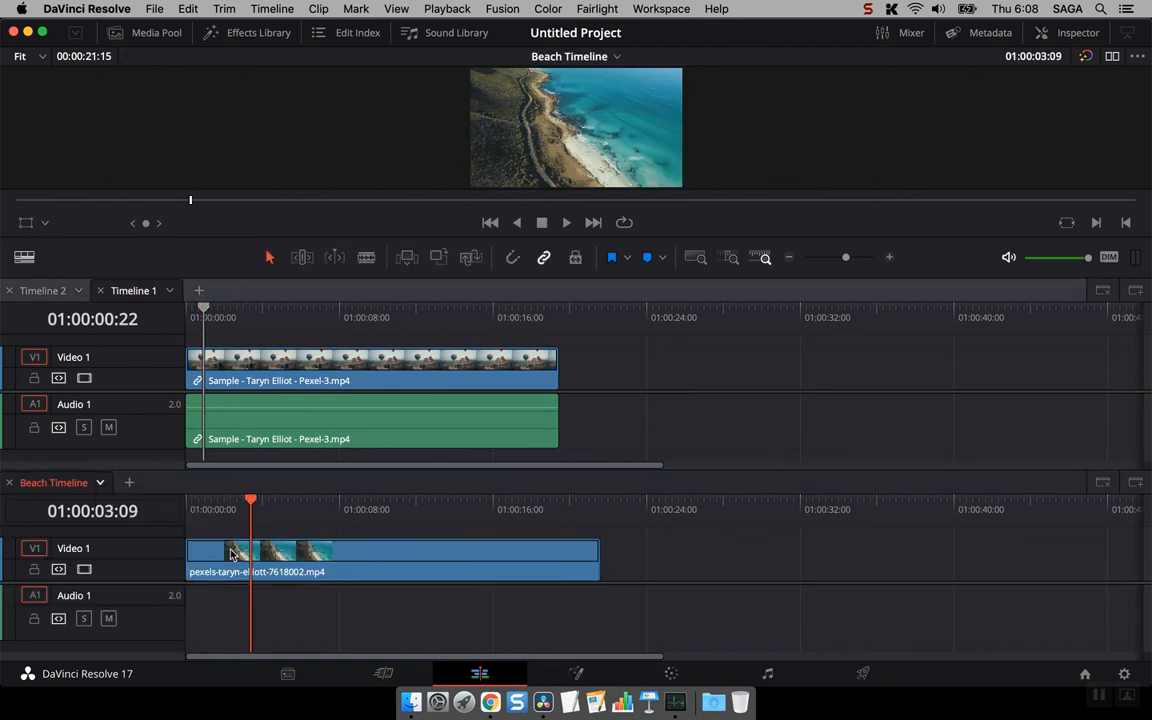
- Scrub and play both stacked timelines in turn, leaving Timeline 1 at 01:00:06:09 and Beach Timeline at 01:00:06:00
left_click_drag(251, 505, 210, 503)
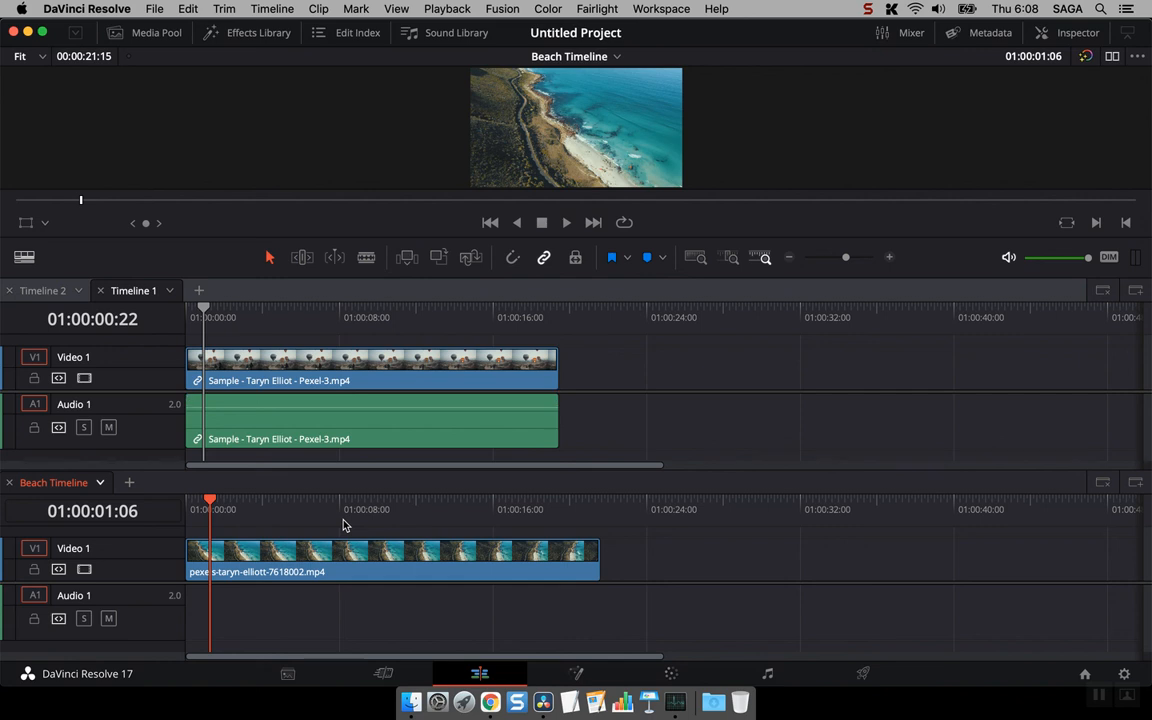
key("space")
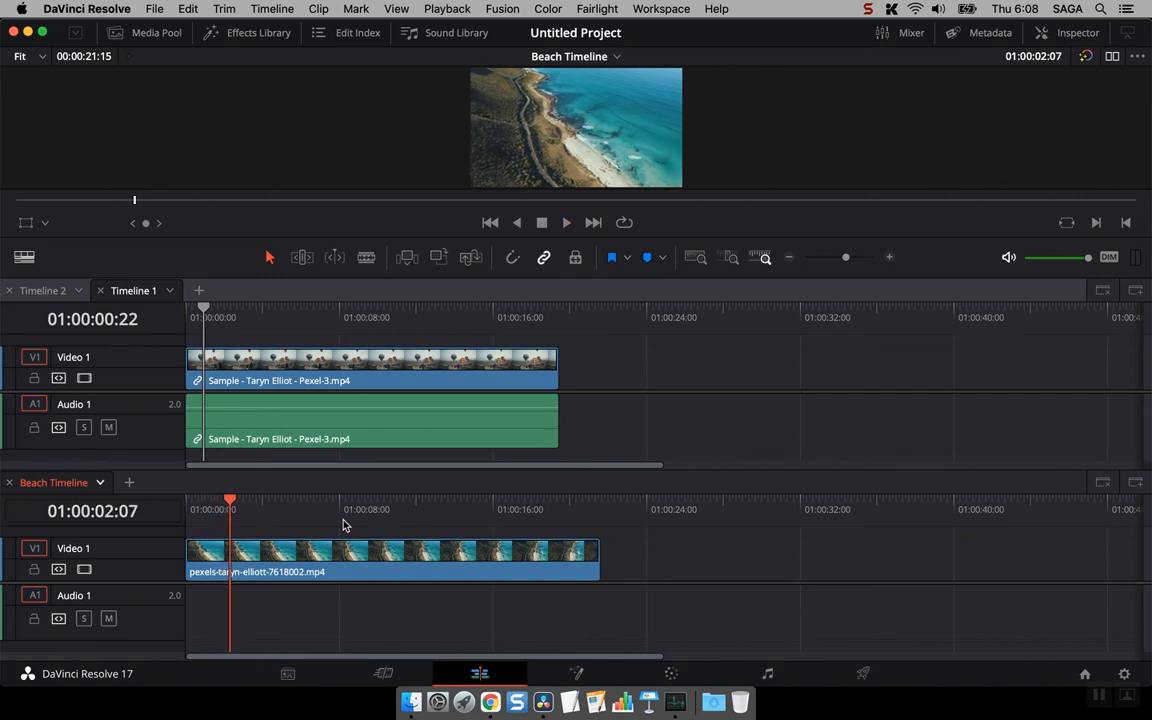
left_click_drag(237, 314, 289, 326)
key("space")
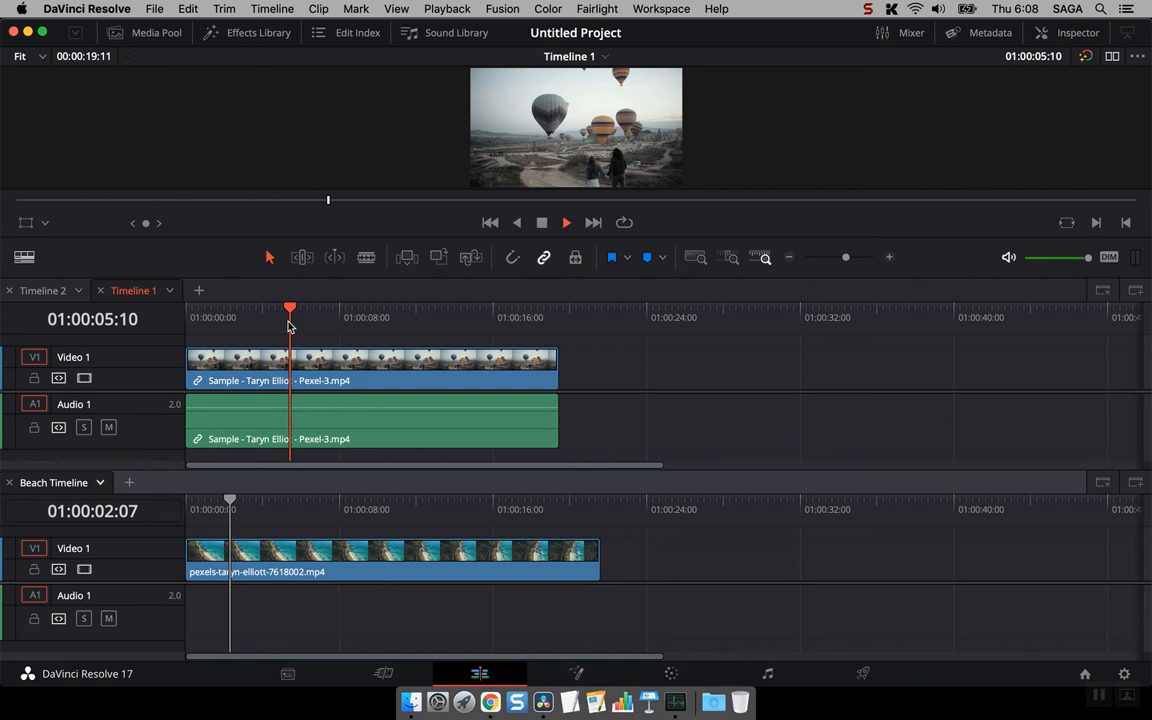
key("space")
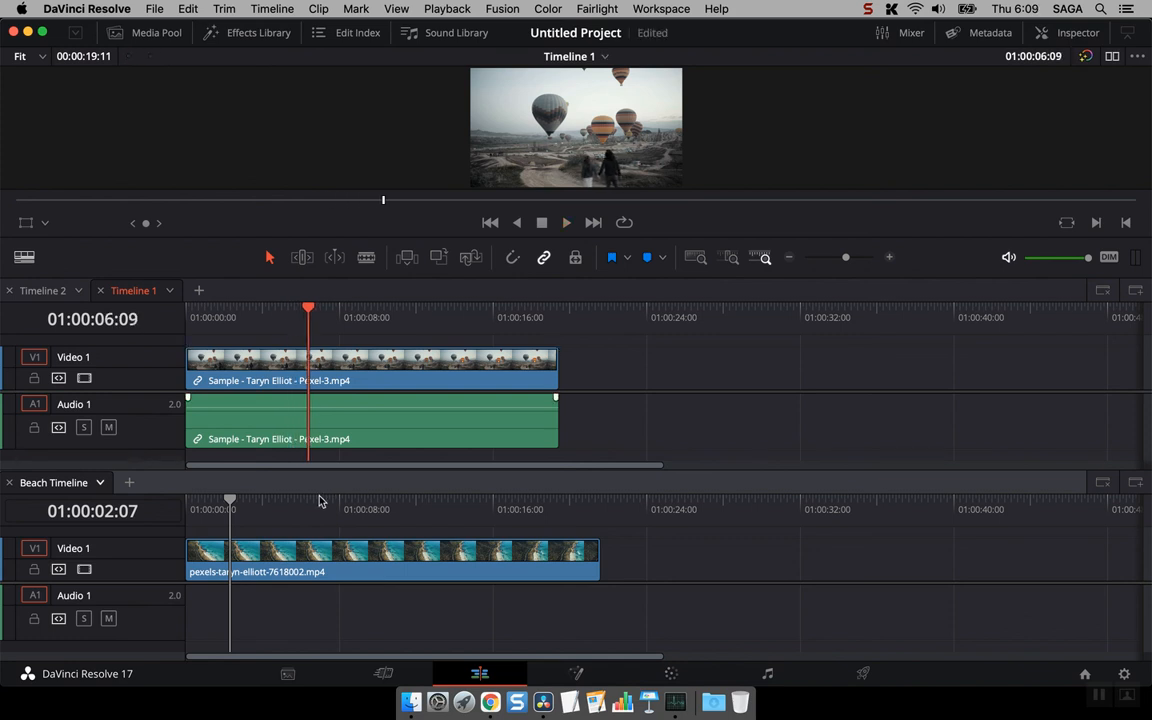
left_click(320, 500)
left_click_drag(320, 500, 301, 500)
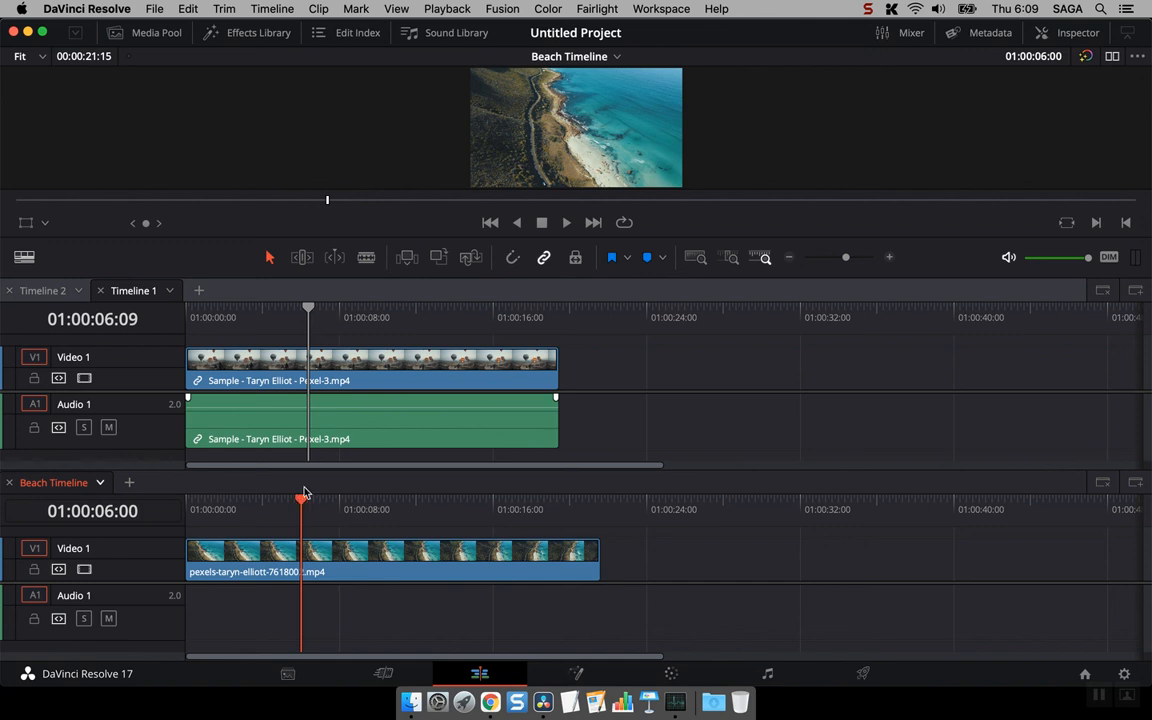
- Make Timeline 1 active and close the lower stacked timeline holding Beach Timeline
left_click(602, 417)
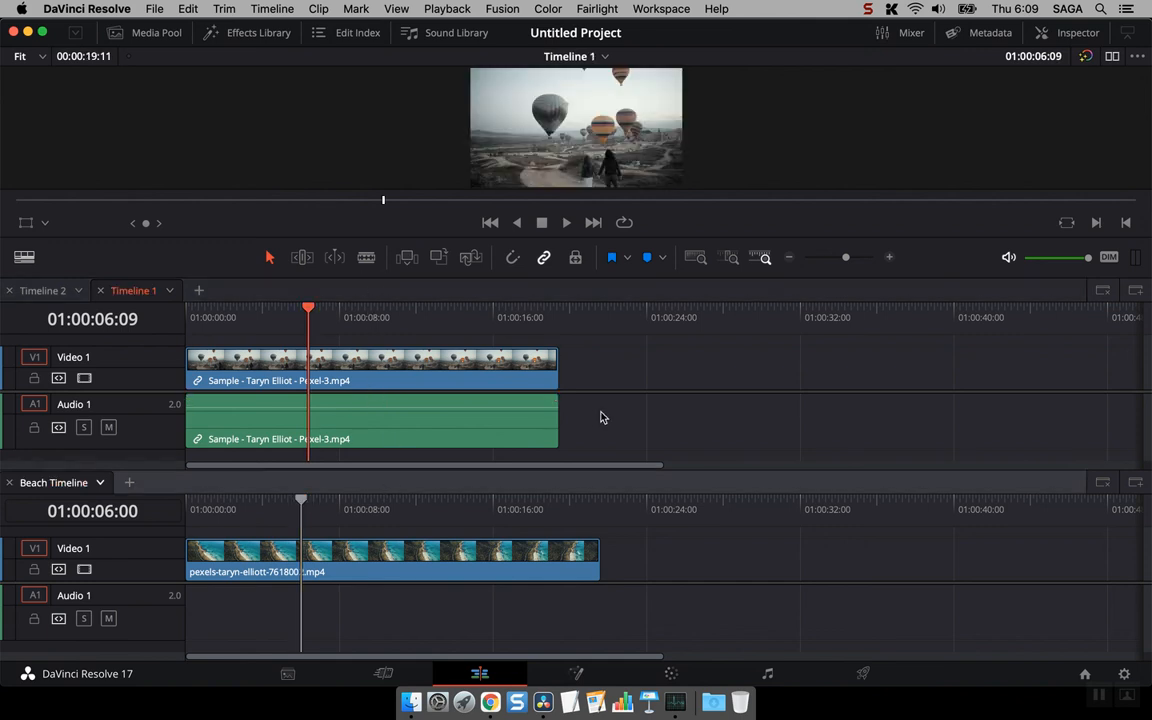
left_click(1105, 483)
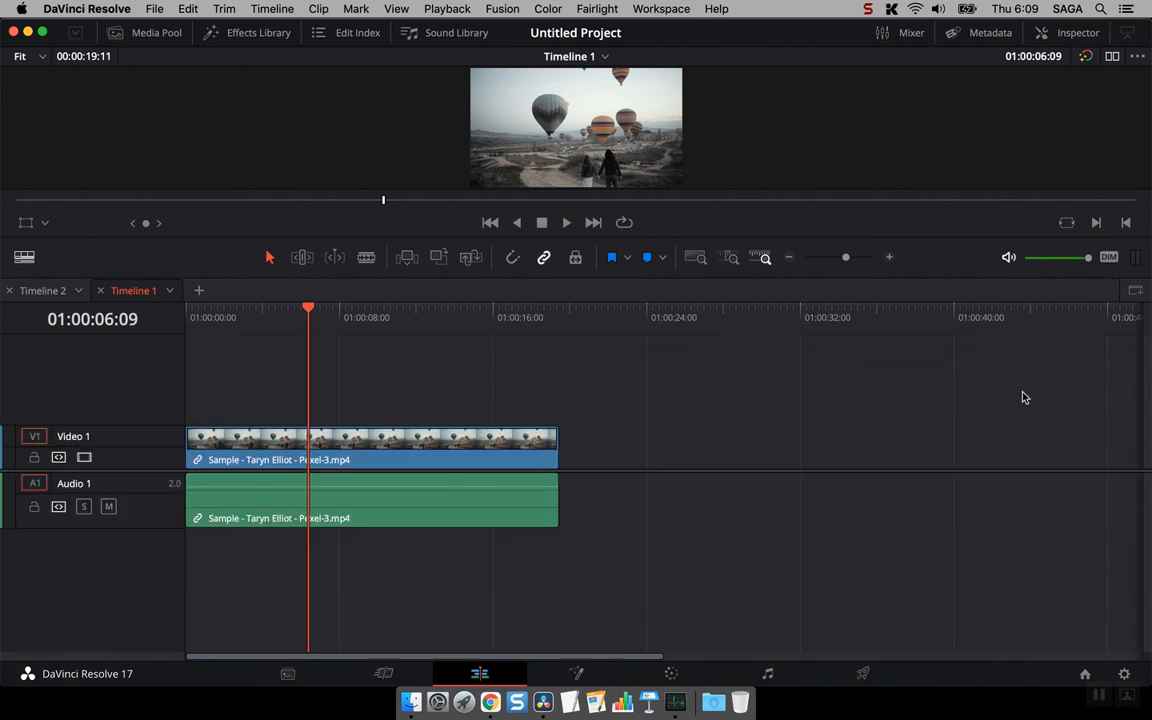